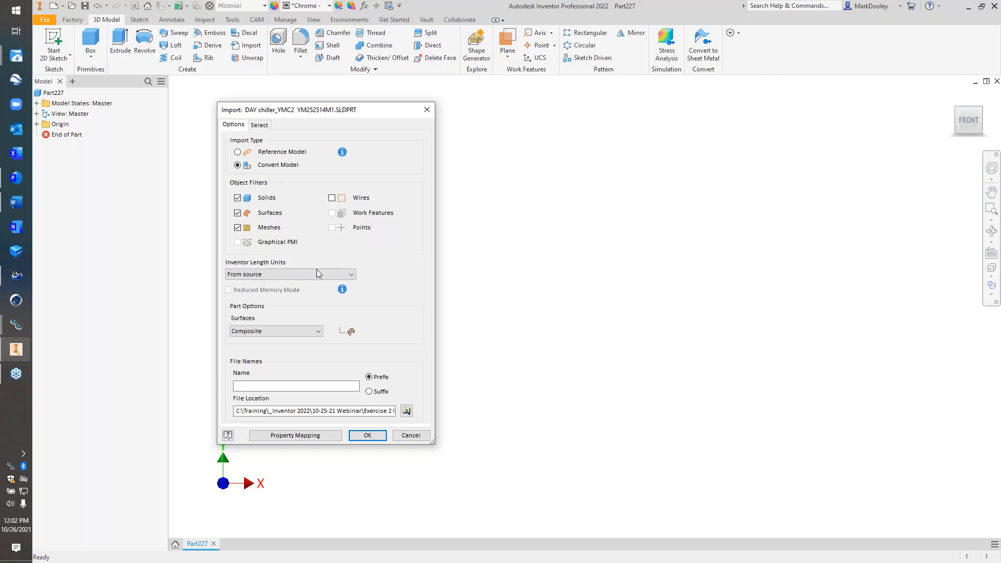
Review the surface import choices and the SolidWorks property mapping for the chiller file, and save the mapping
click(318, 332)
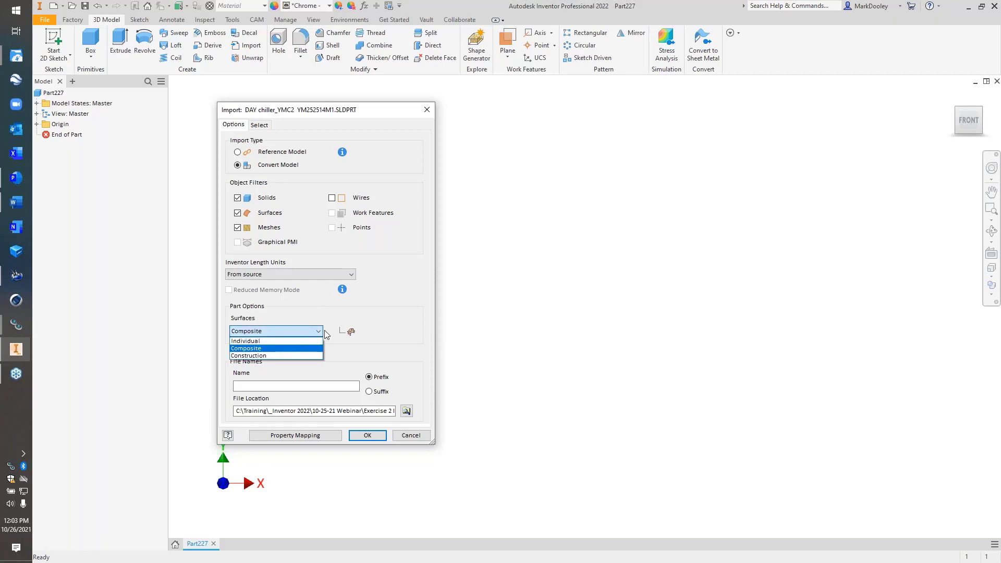
click(318, 331)
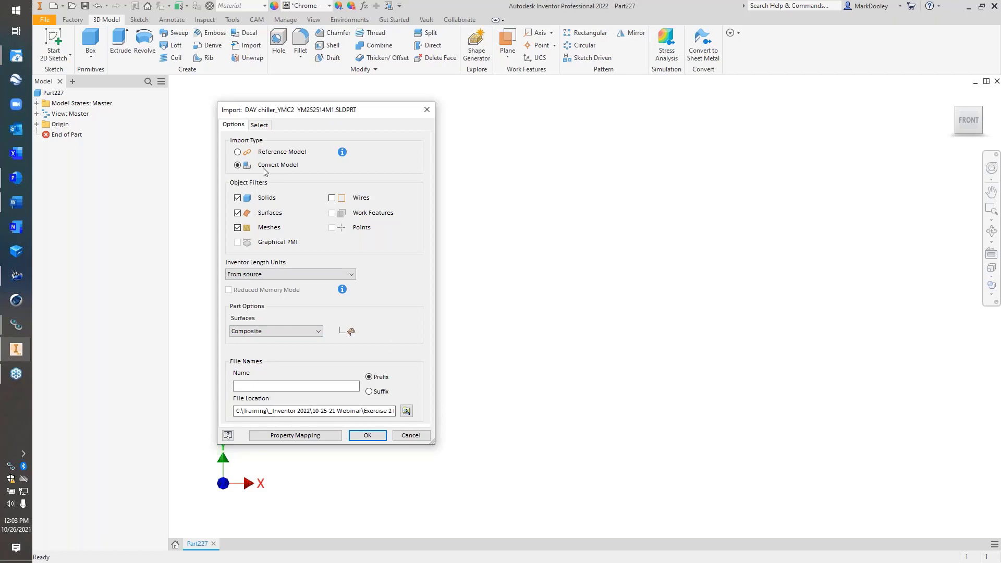
click(299, 436)
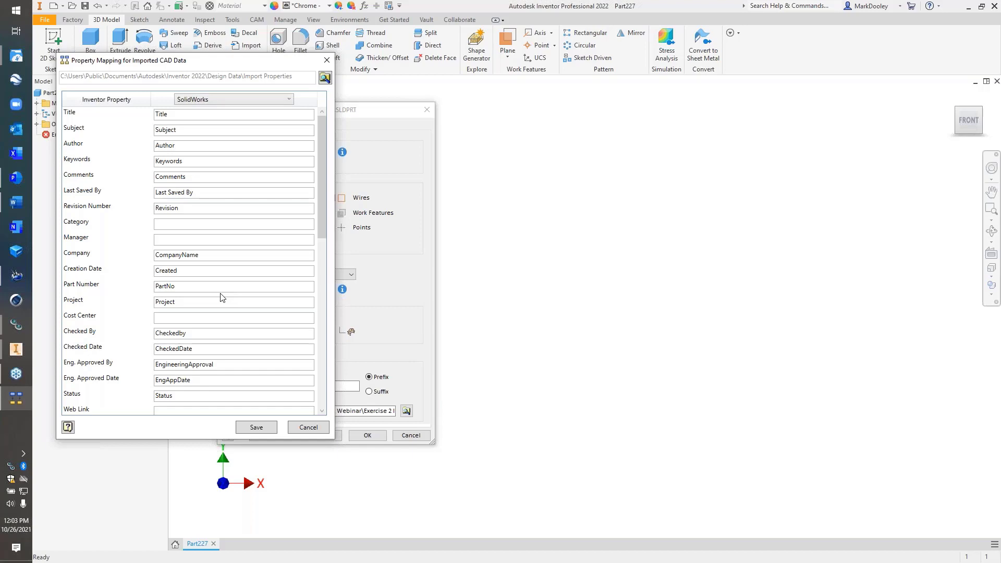
drag(322, 208, 320, 321)
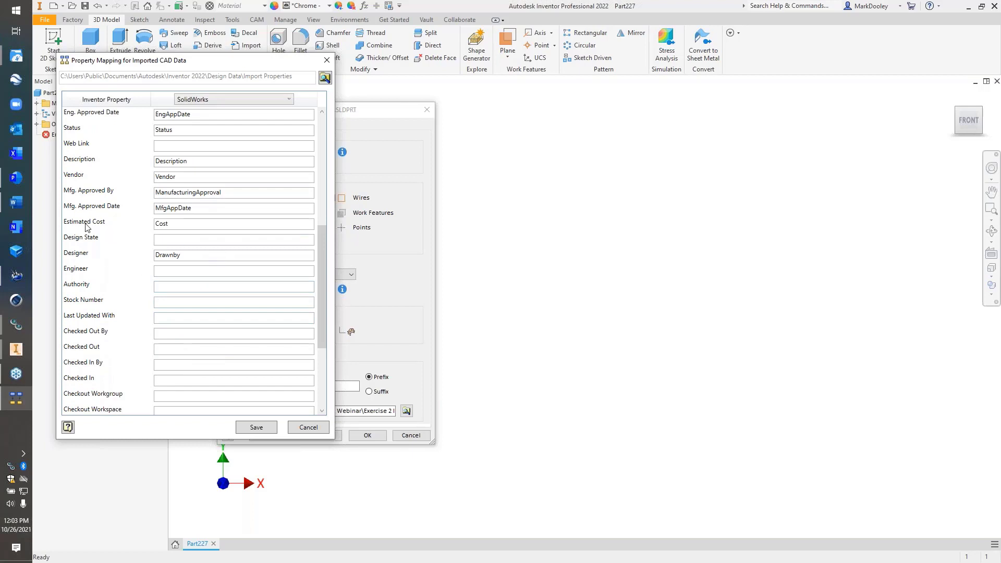
drag(319, 272, 302, 365)
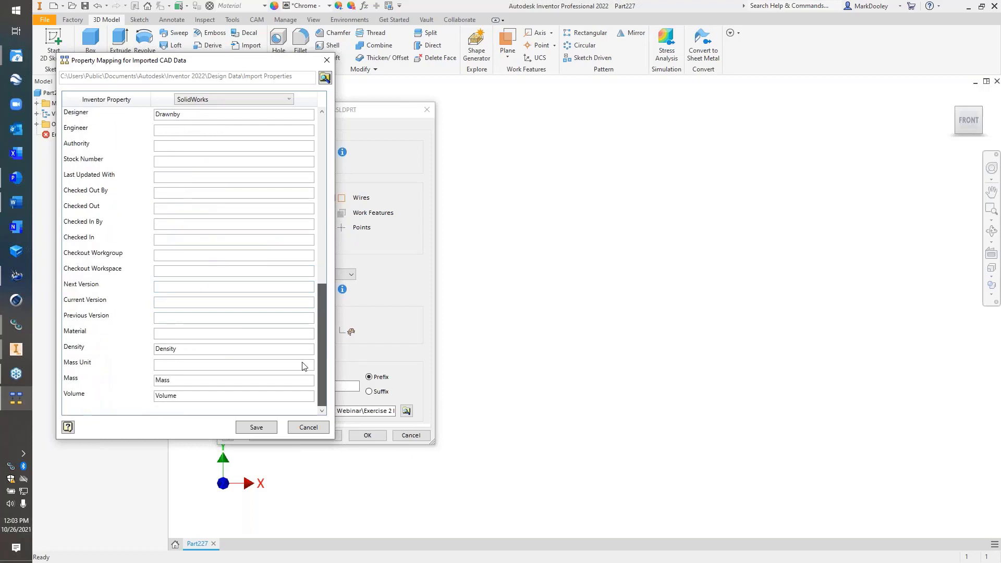
click(255, 428)
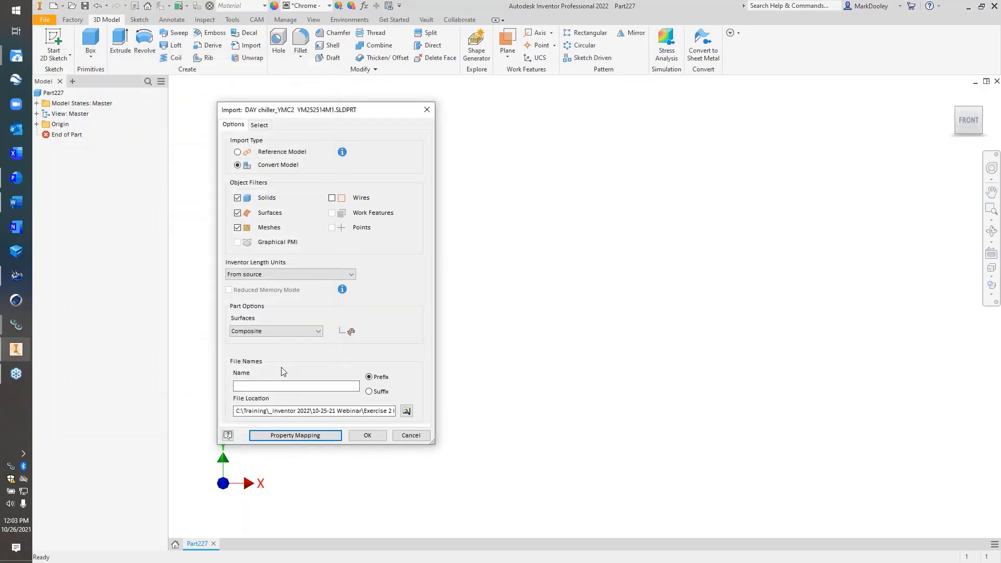
Import the chiller SLDPRT as a converted model with solids, surfaces and meshes, length units from source and composite surfaces
click(237, 152)
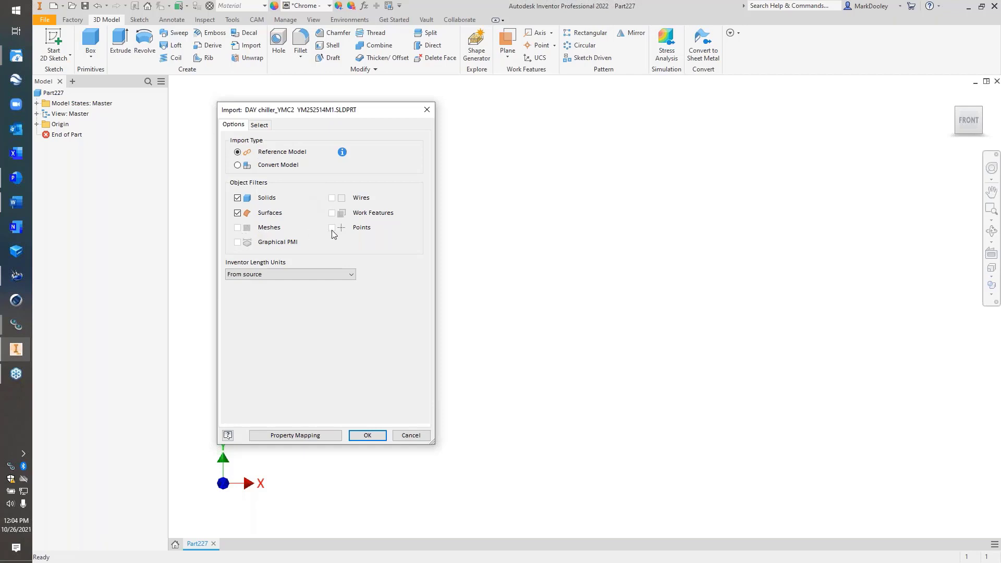
click(238, 165)
click(238, 228)
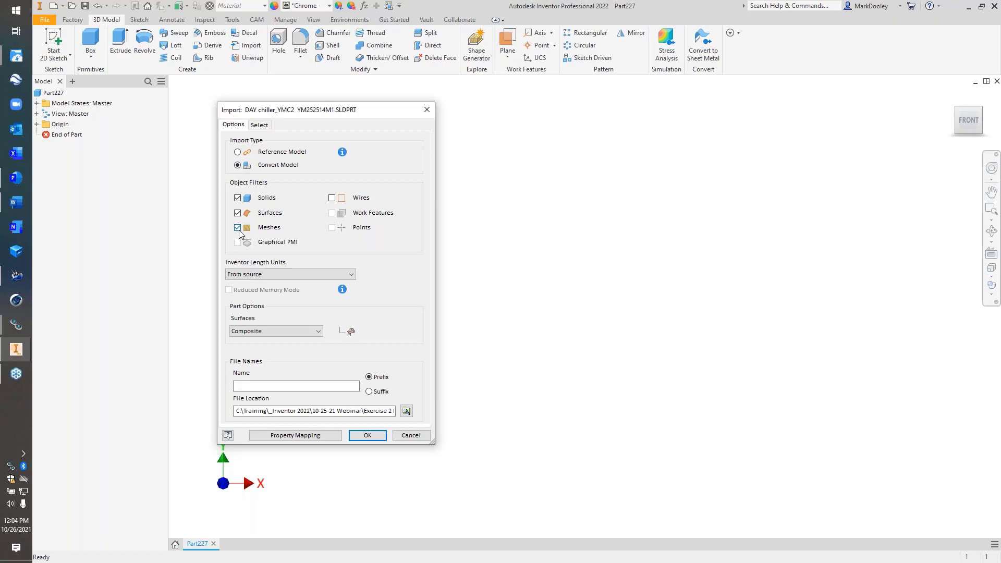
click(266, 274)
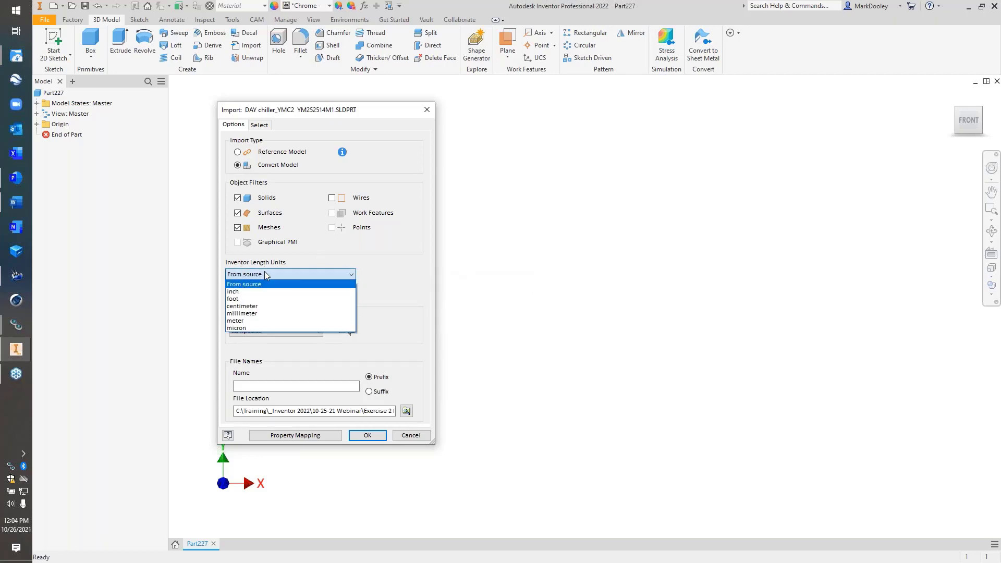
click(265, 272)
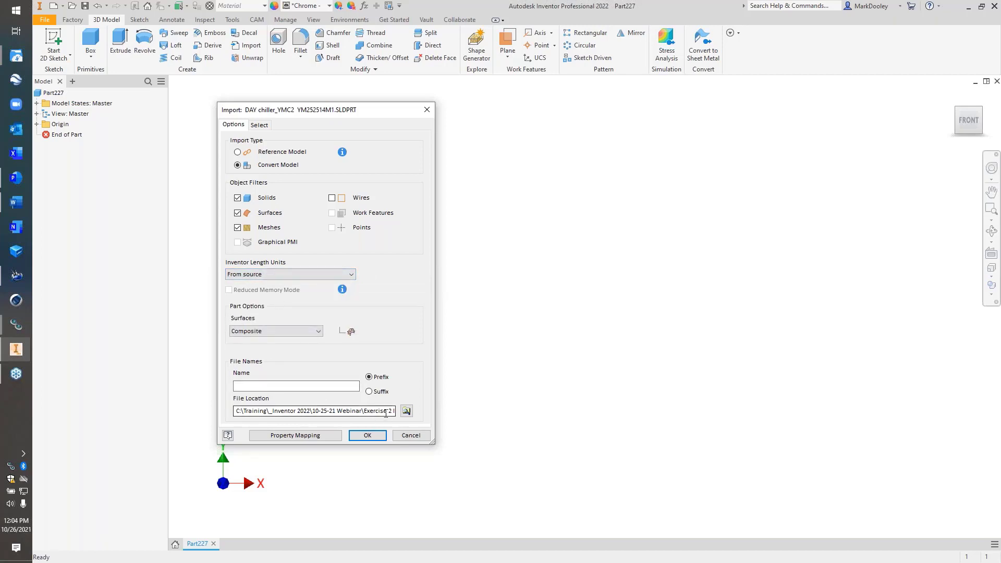
click(366, 435)
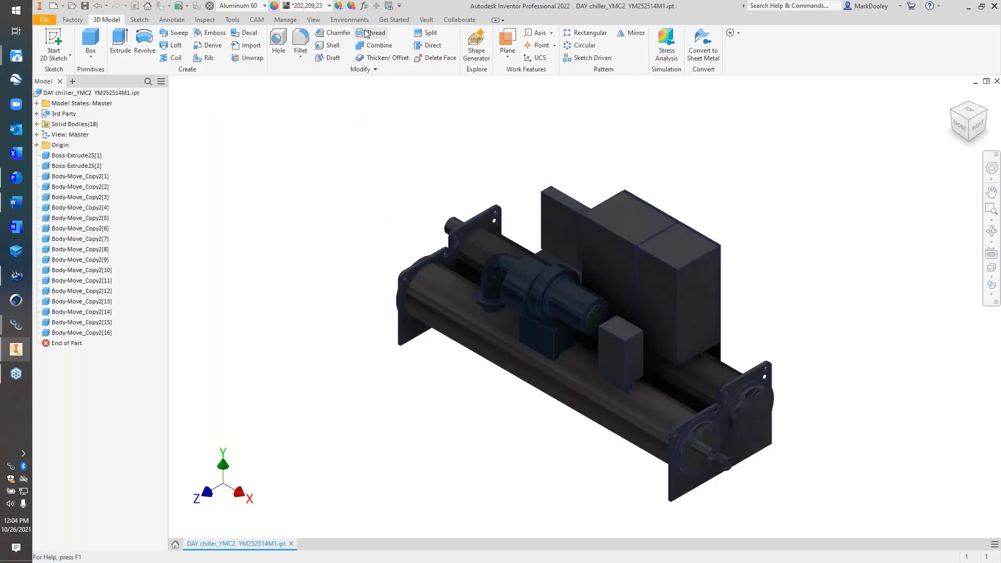
Set the lighting style of the imported chiller view to Default Lights
click(312, 21)
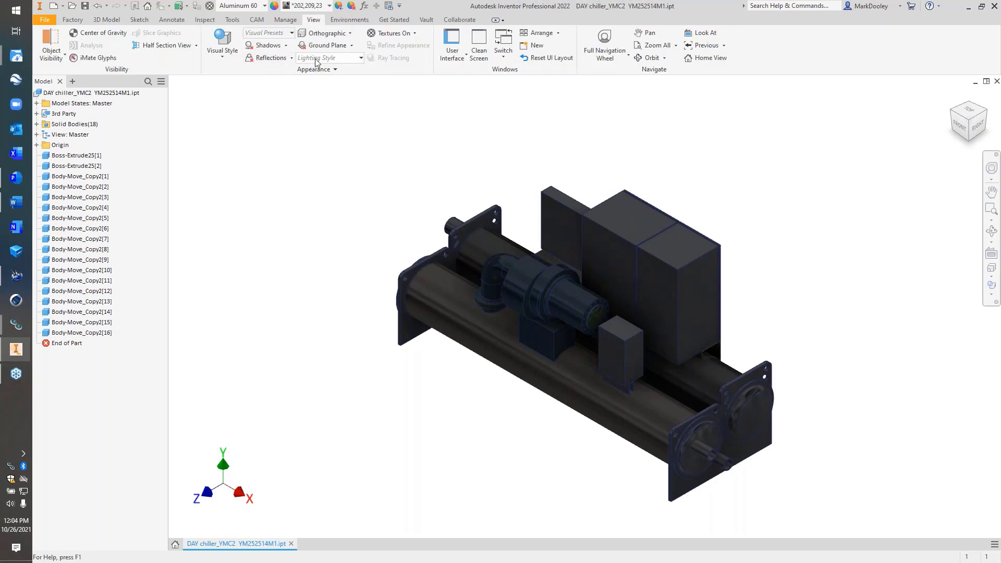
click(352, 58)
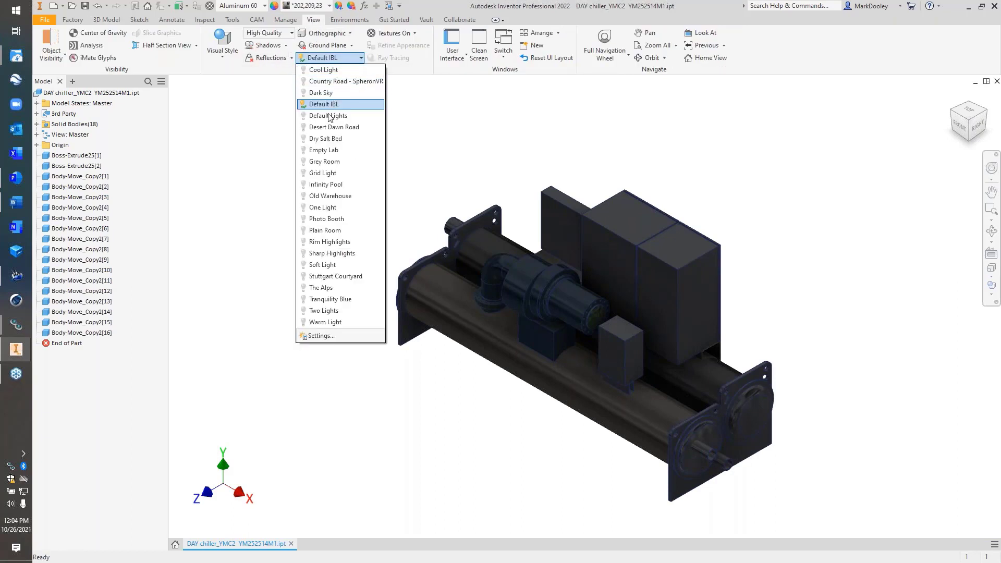
click(329, 116)
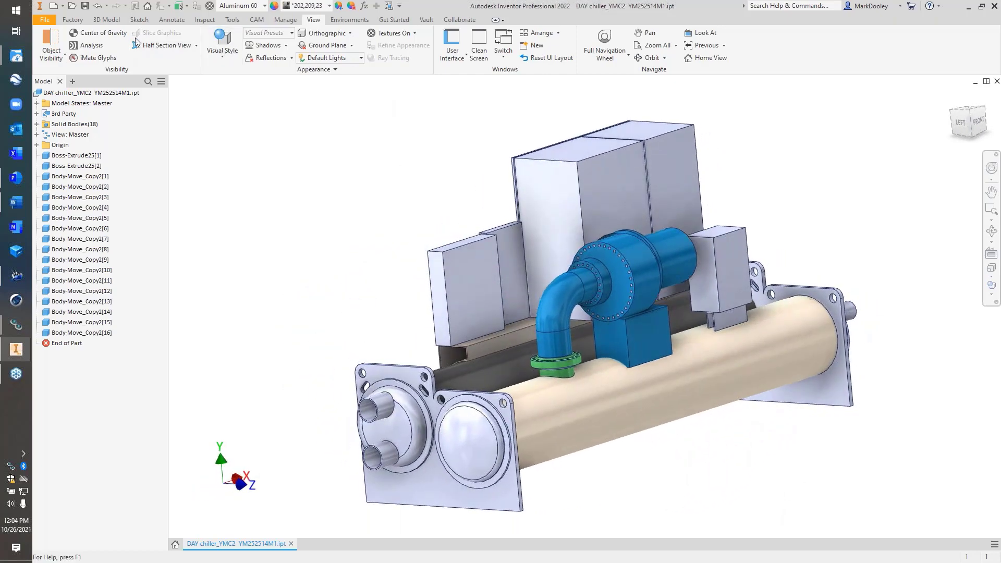
Start a Direct Edit and move the Z-facing side of the small box beside the blue compressor outward by 195 mm
click(110, 21)
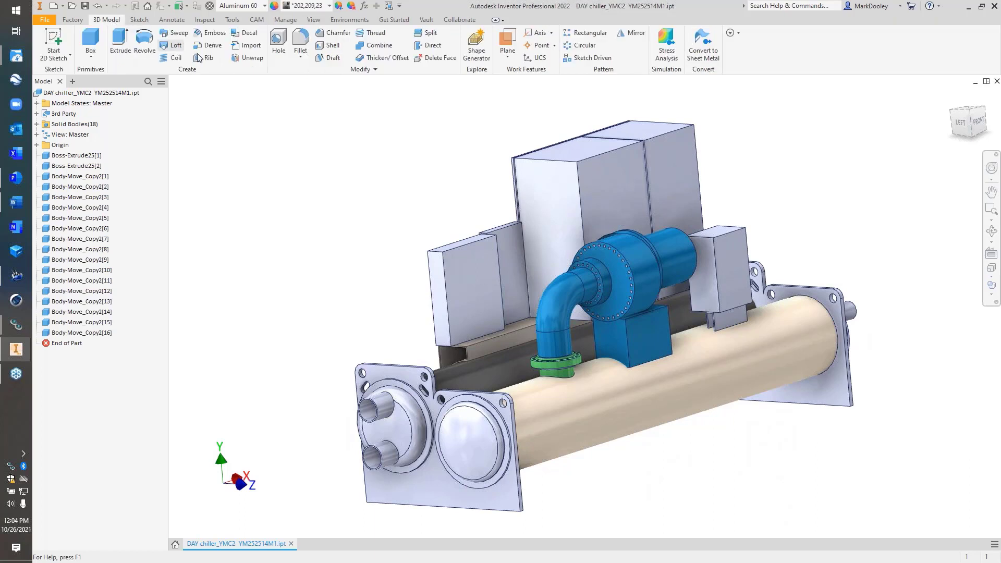
click(431, 47)
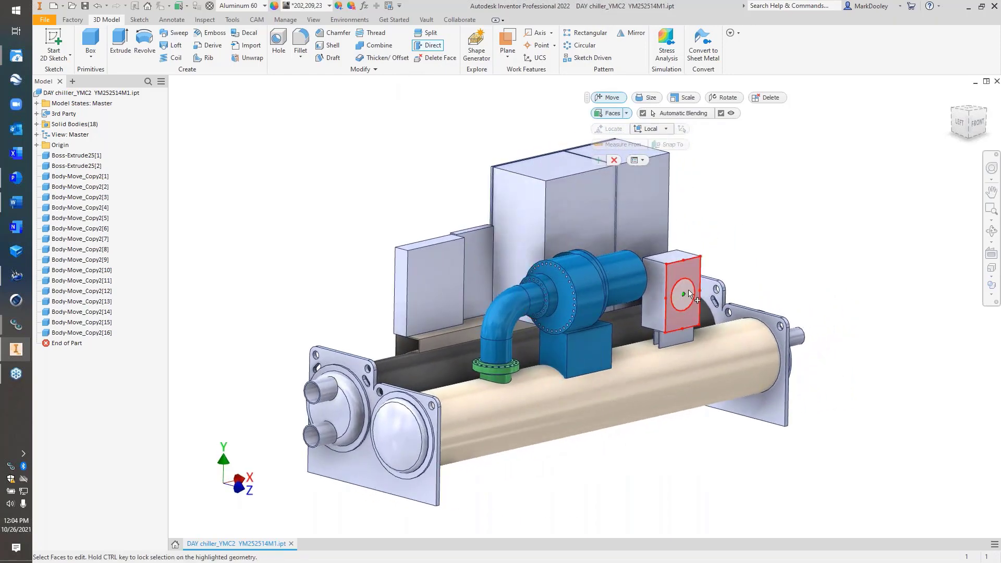
click(689, 295)
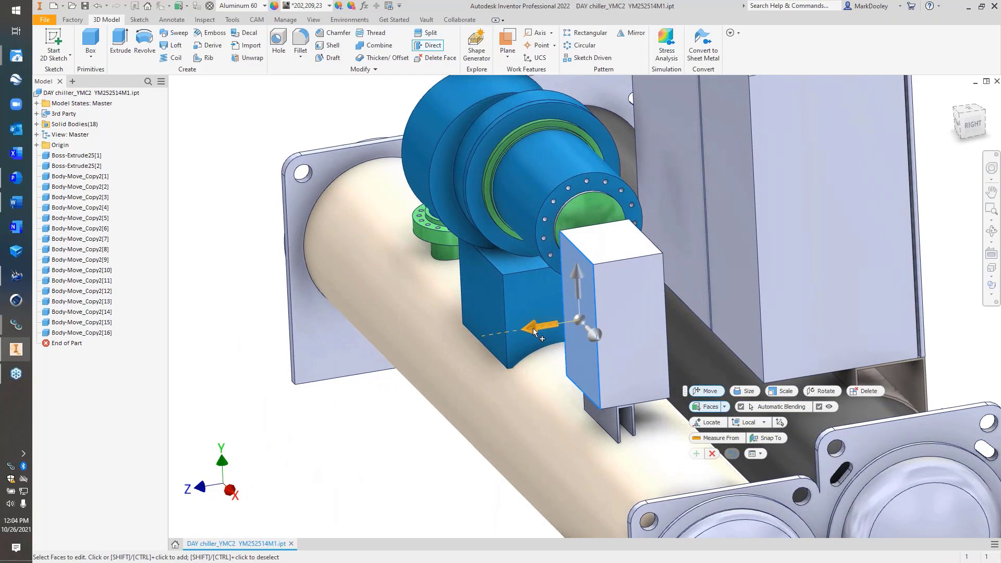
drag(533, 328, 487, 332)
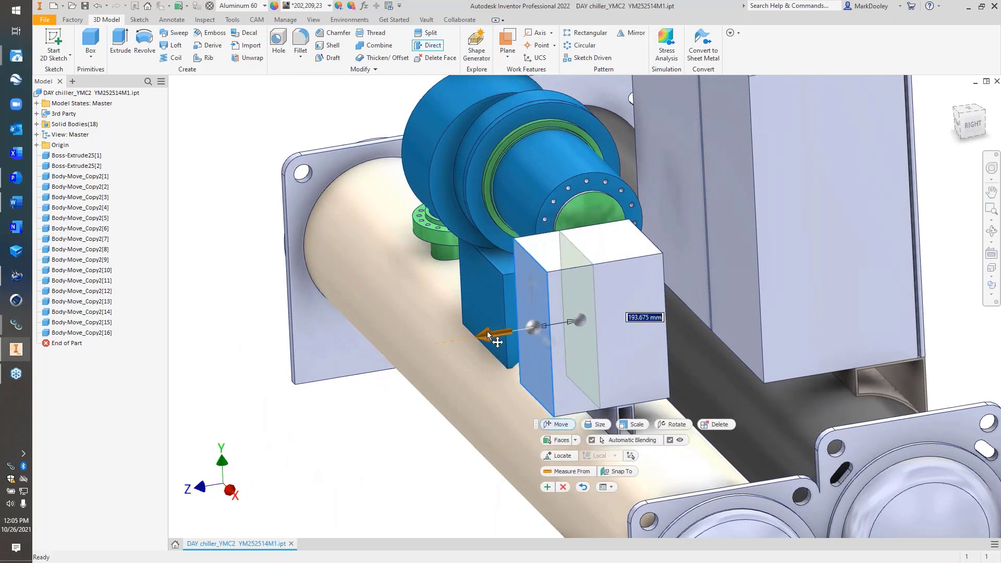
text(19)
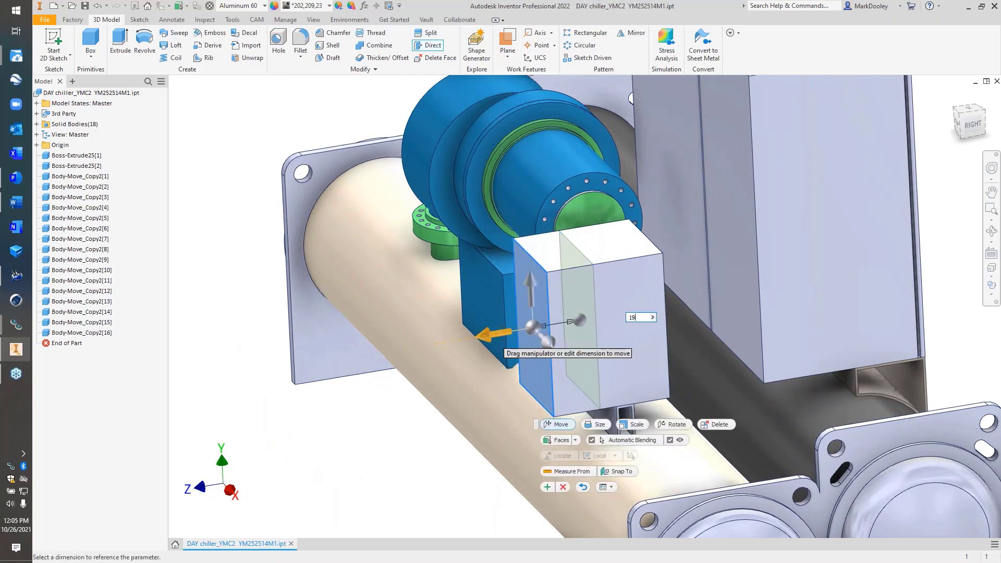
text(5)
key(Return)
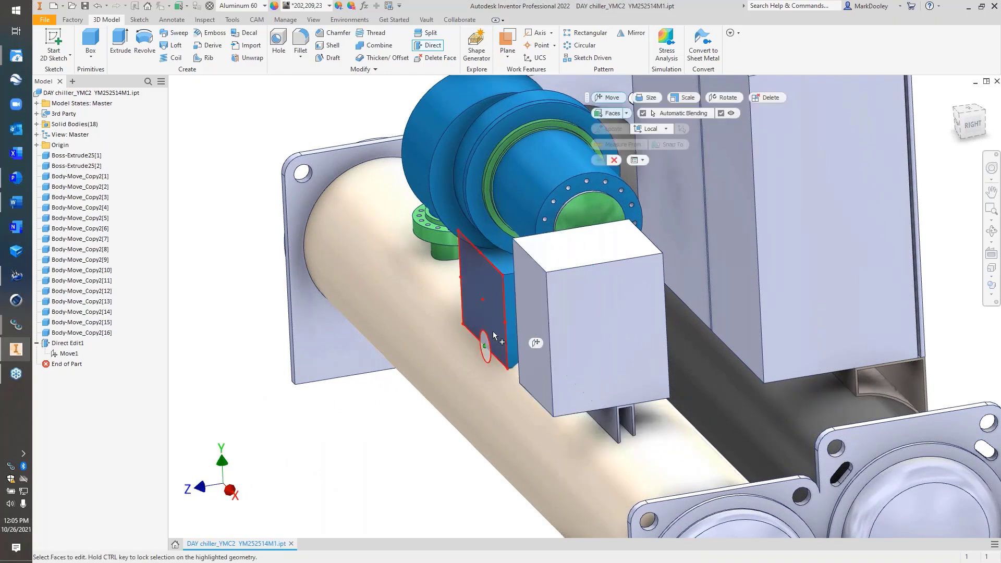
Move the top face of the small box upward by about 200 mm with Direct Edit and apply it
click(588, 239)
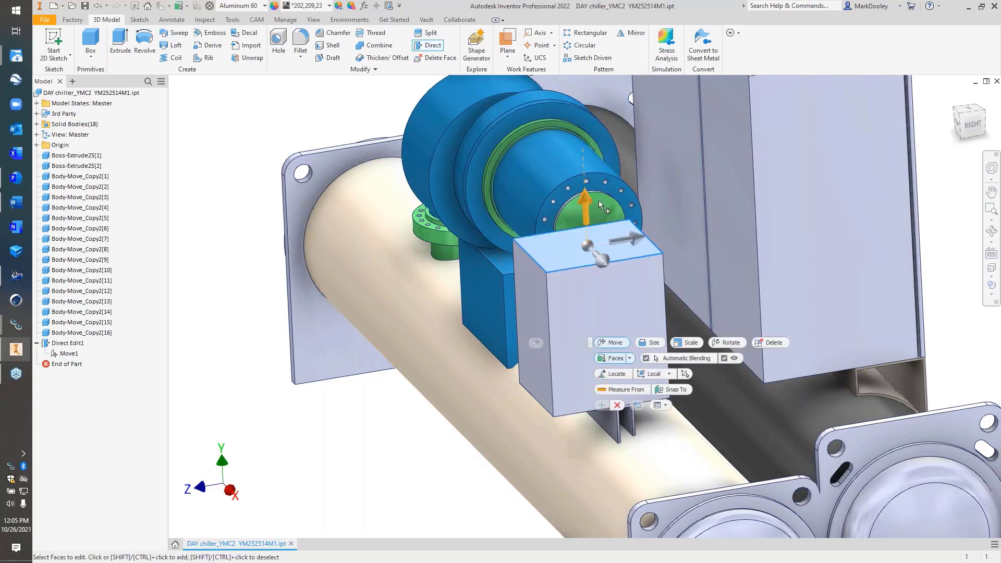
drag(587, 201, 590, 153)
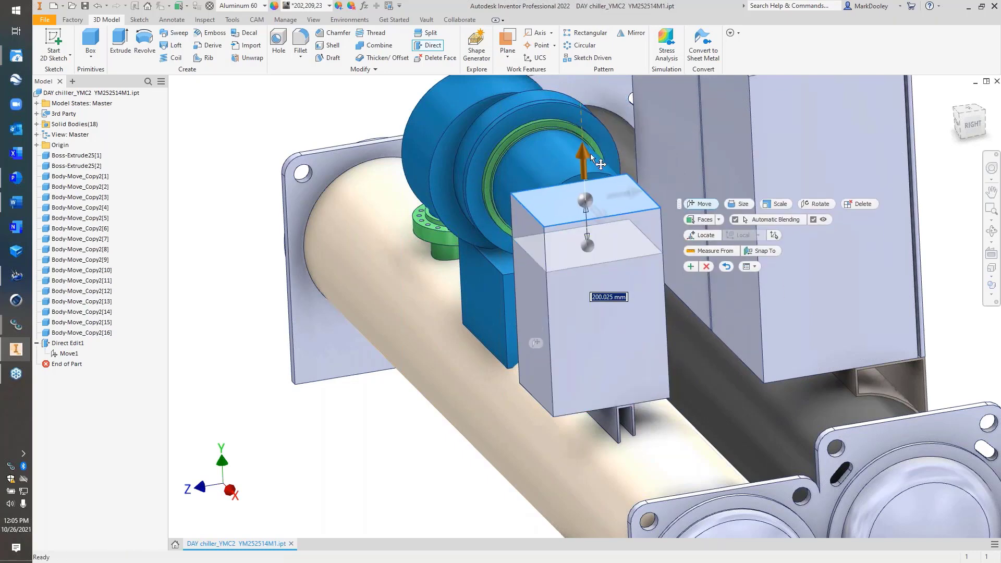
right_click(216, 172)
click(252, 168)
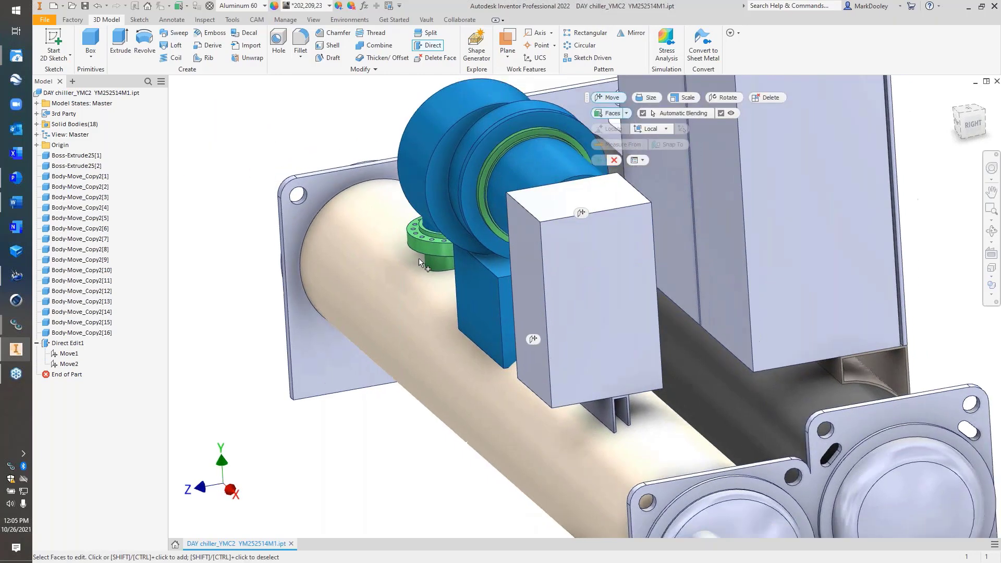
Move the small box's end face away from the compressor by about 470 mm along X and apply it
shift+middle_drag(418, 258, 665, 273)
click(673, 277)
drag(702, 293, 776, 321)
scroll(557, 301, down, 3)
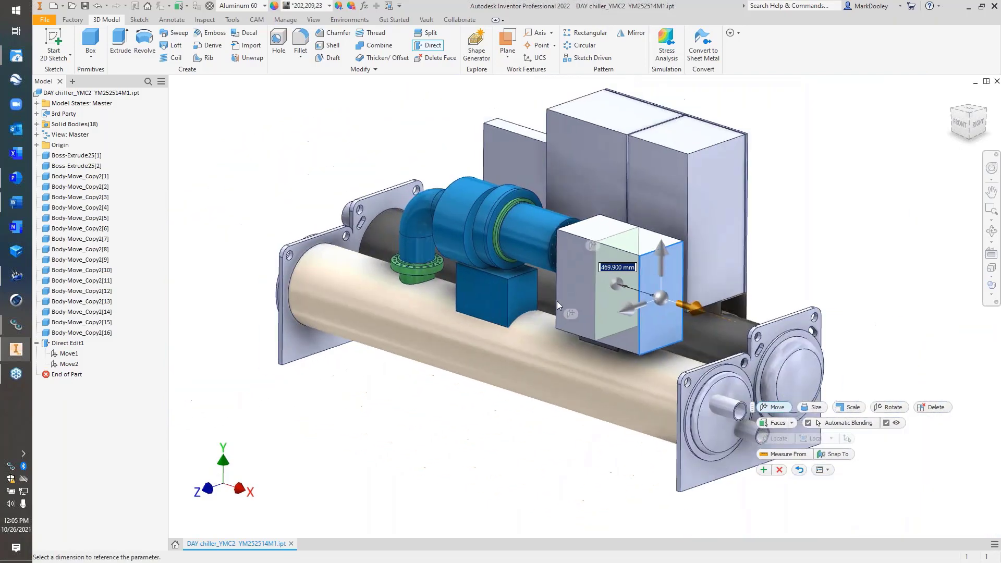
right_click(390, 368)
click(424, 364)
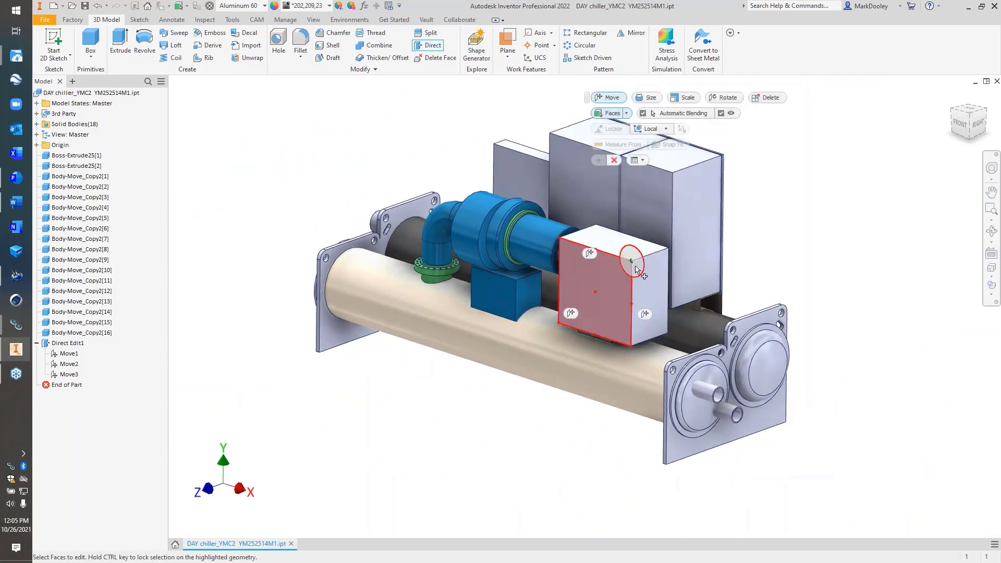
Offset the outer face of the ring around the blue compressor outward by about 200 mm with Size, and finish the Direct Edit
scroll(561, 283, up, 6)
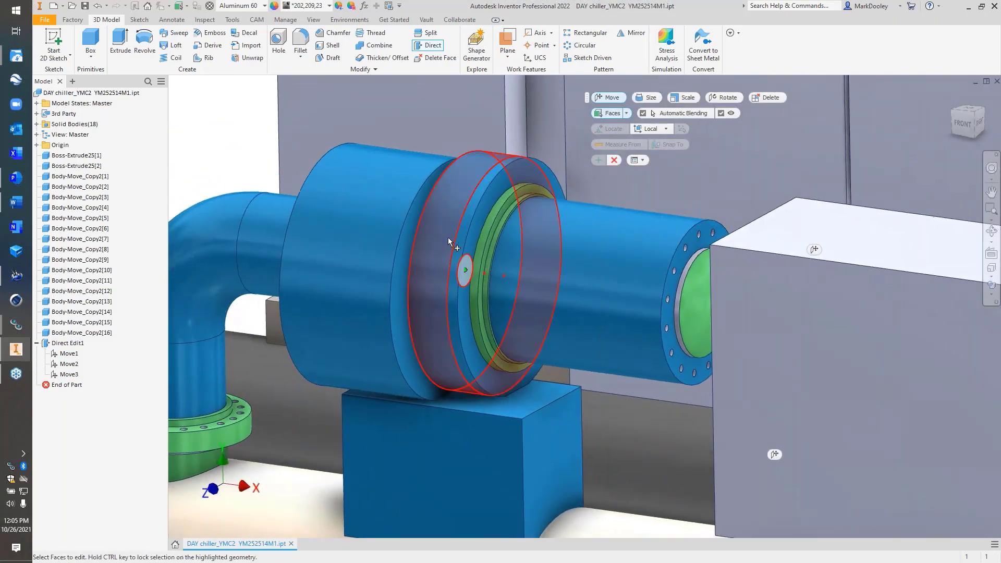
click(448, 236)
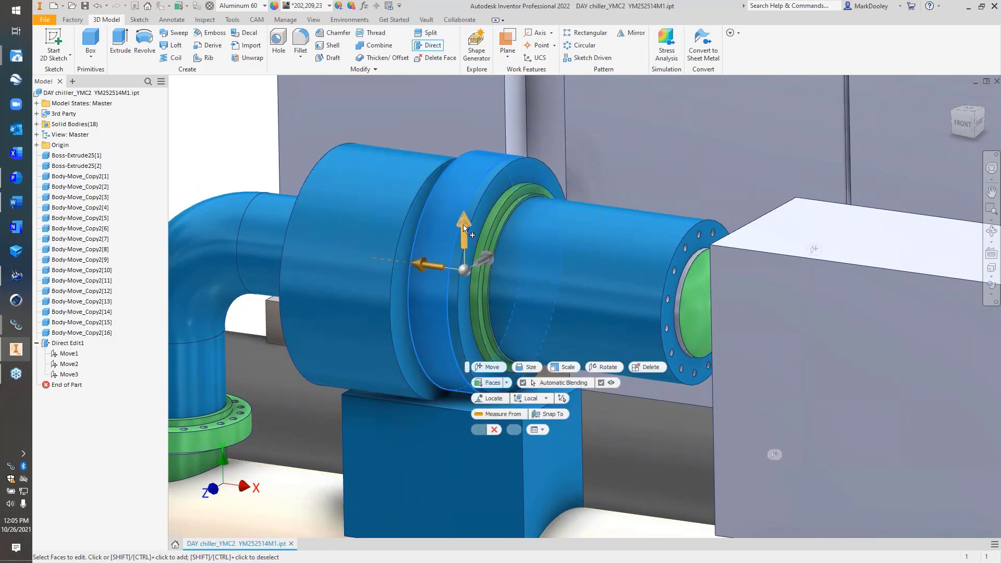
mouse_move(463, 224)
mouse_down()
mouse_move(464, 208)
mouse_move(465, 243)
mouse_up()
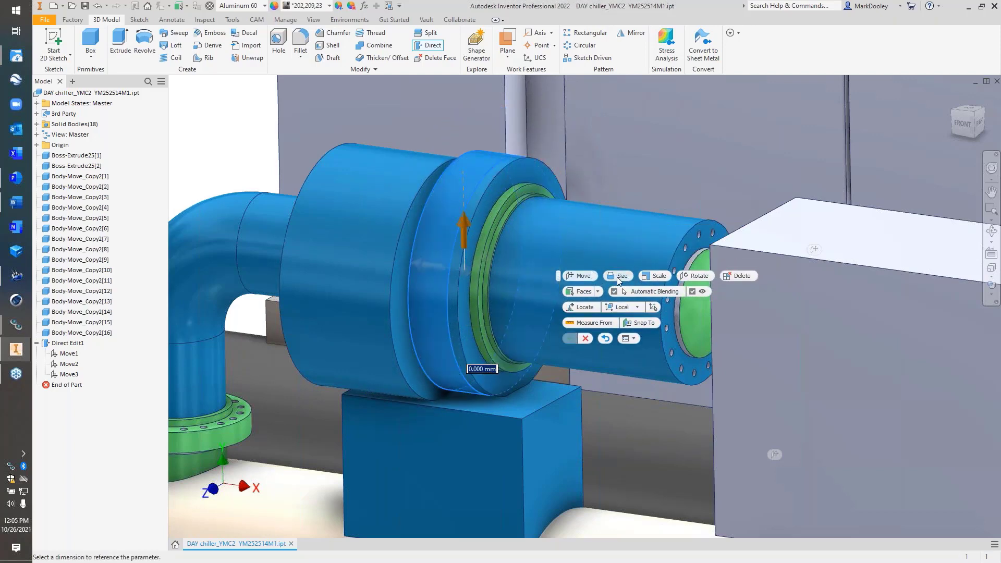
click(617, 277)
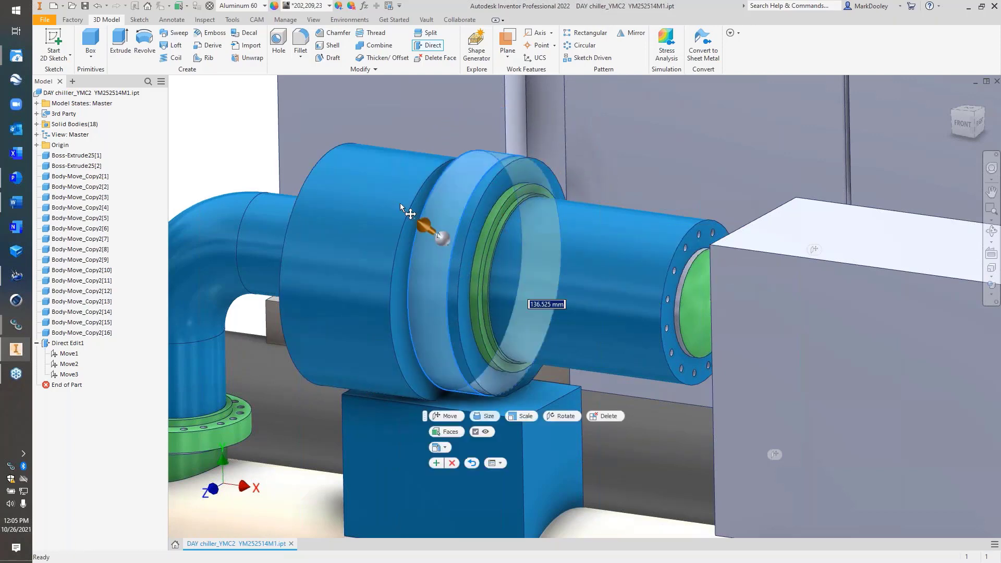
mouse_move(402, 207)
mouse_down()
mouse_move(387, 194)
mouse_move(398, 198)
mouse_up()
scroll(399, 198, down, 5)
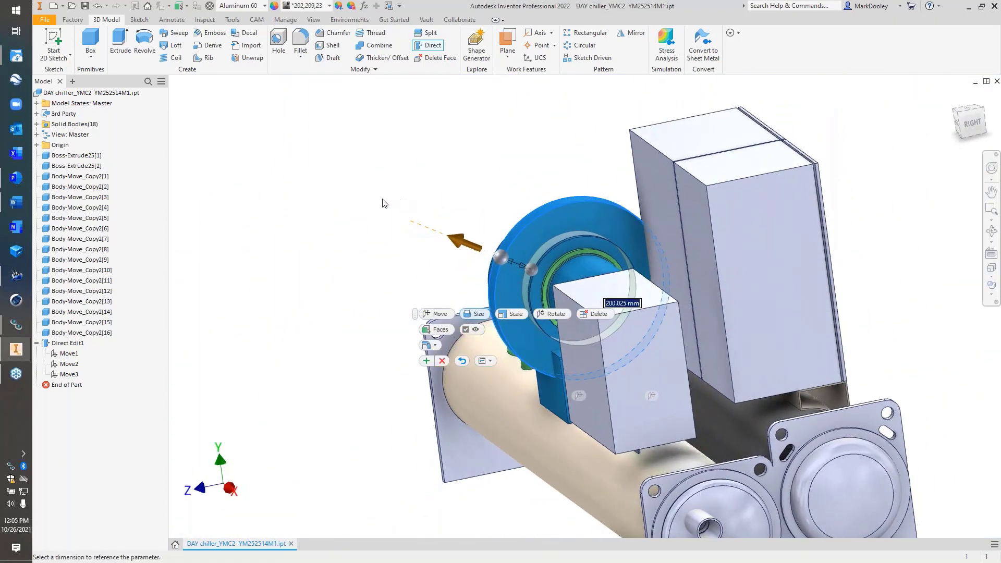
right_click(335, 206)
click(375, 206)
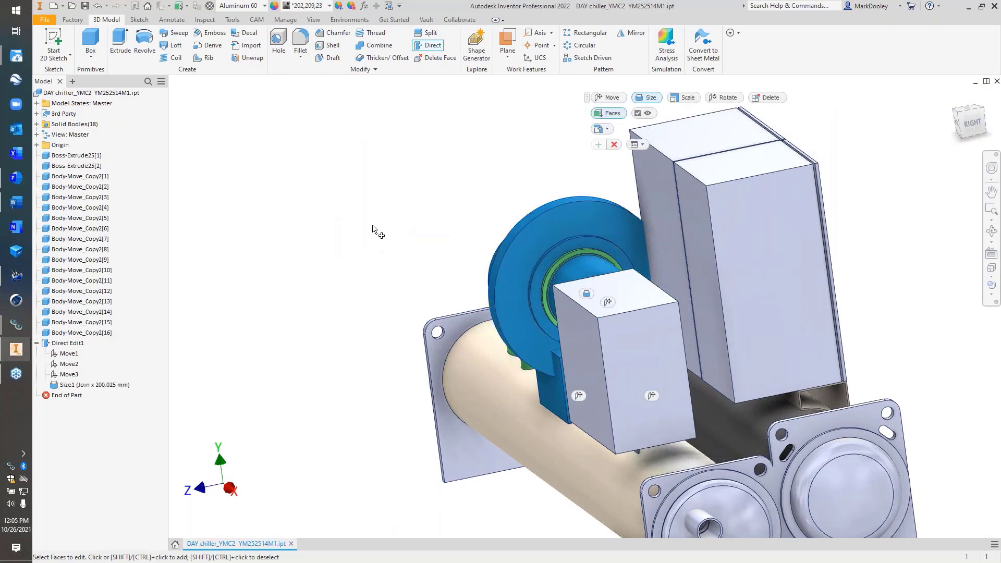
right_click(374, 226)
click(345, 226)
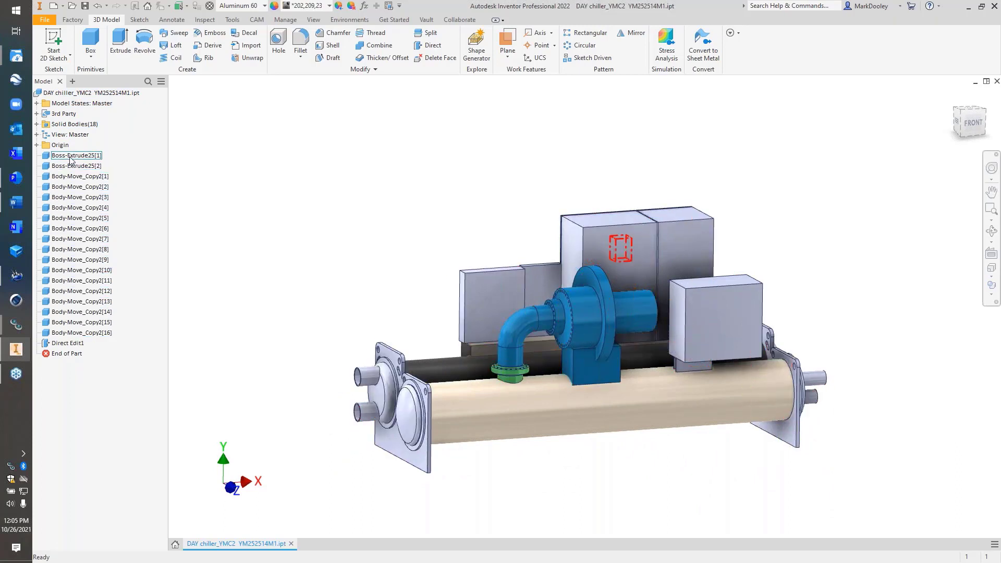
Inspect the edited chiller model and close its part document
scroll(315, 179, up, 3)
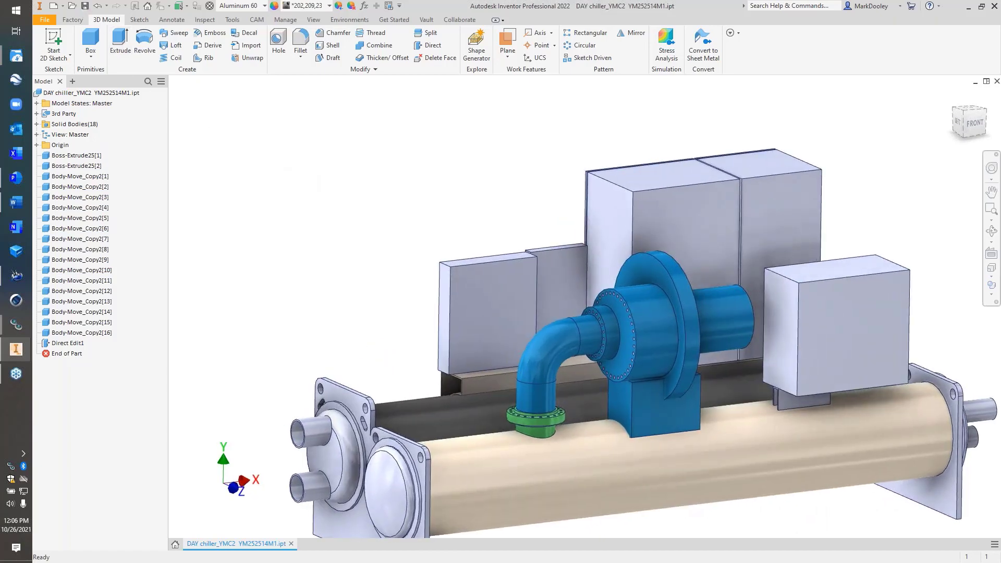
scroll(372, 189, down, 3)
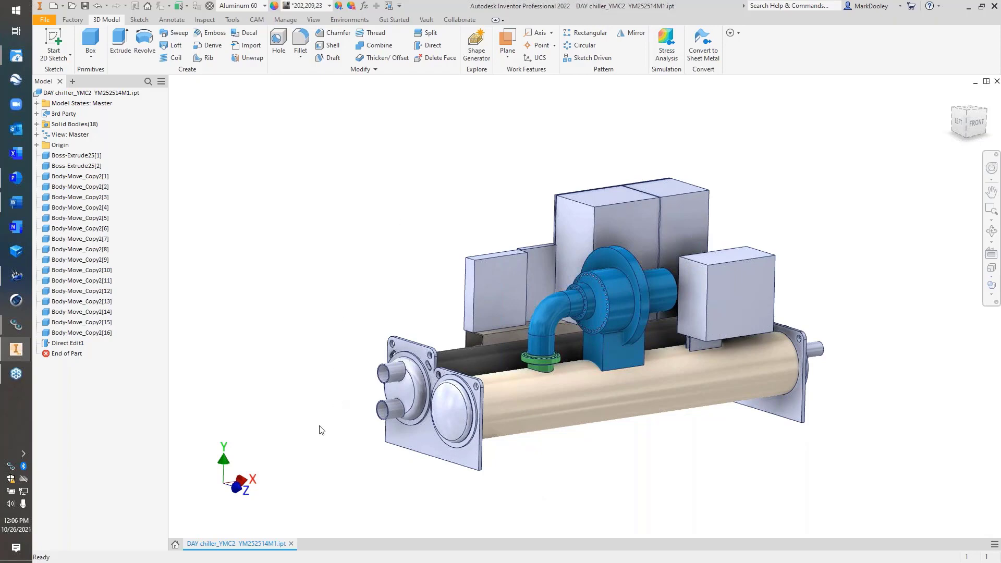
click(291, 544)
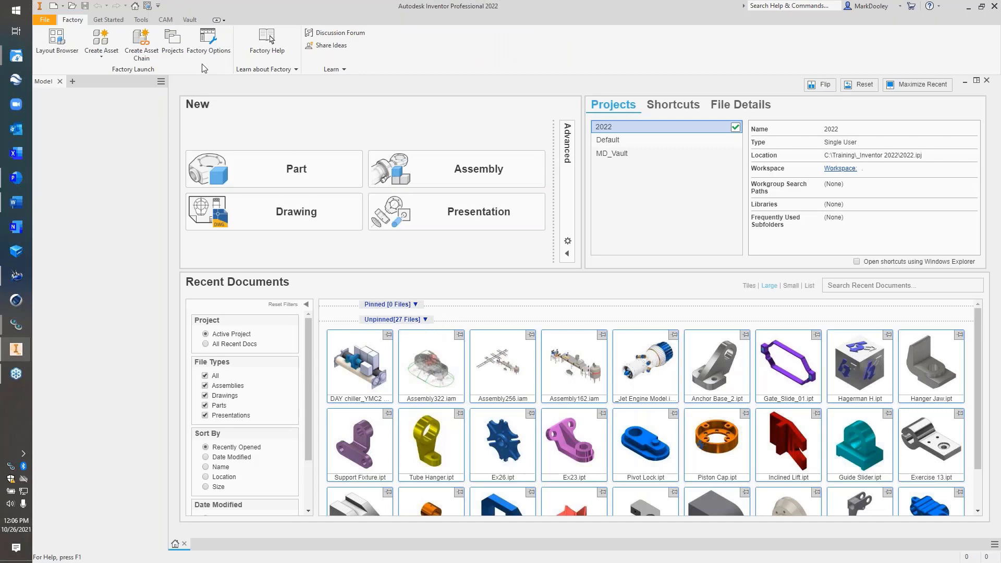
Create a new assembly document
click(463, 173)
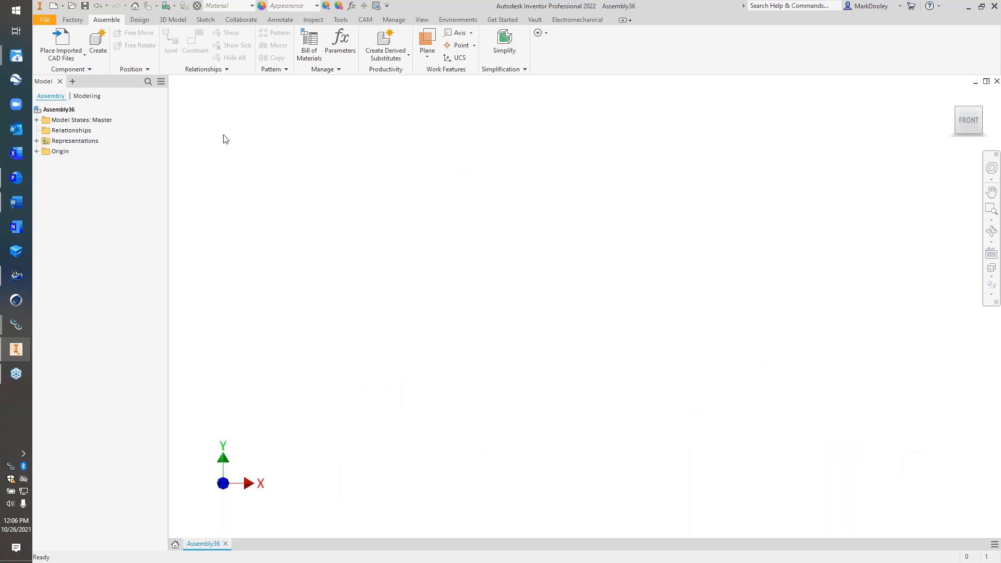
click(61, 58)
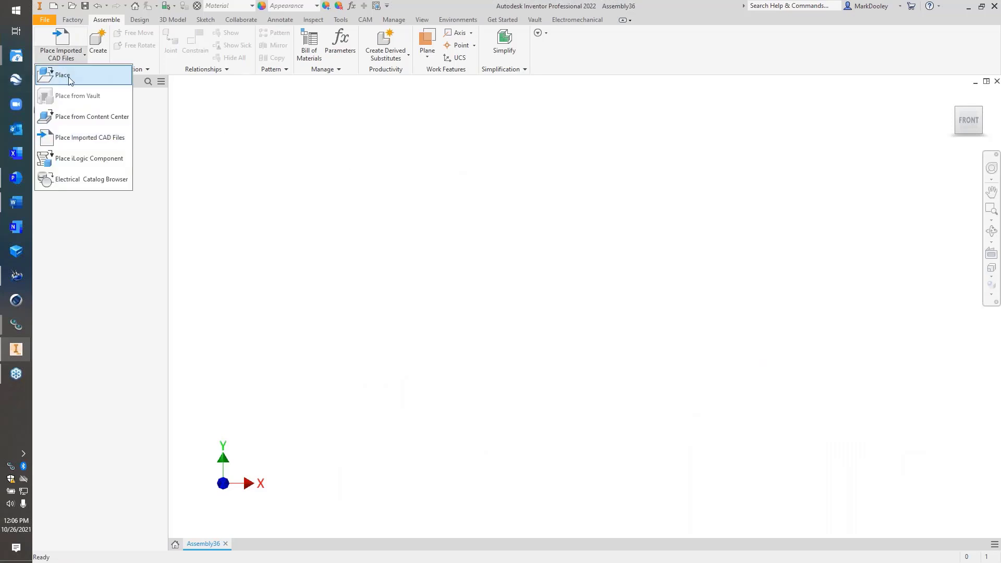
click(63, 75)
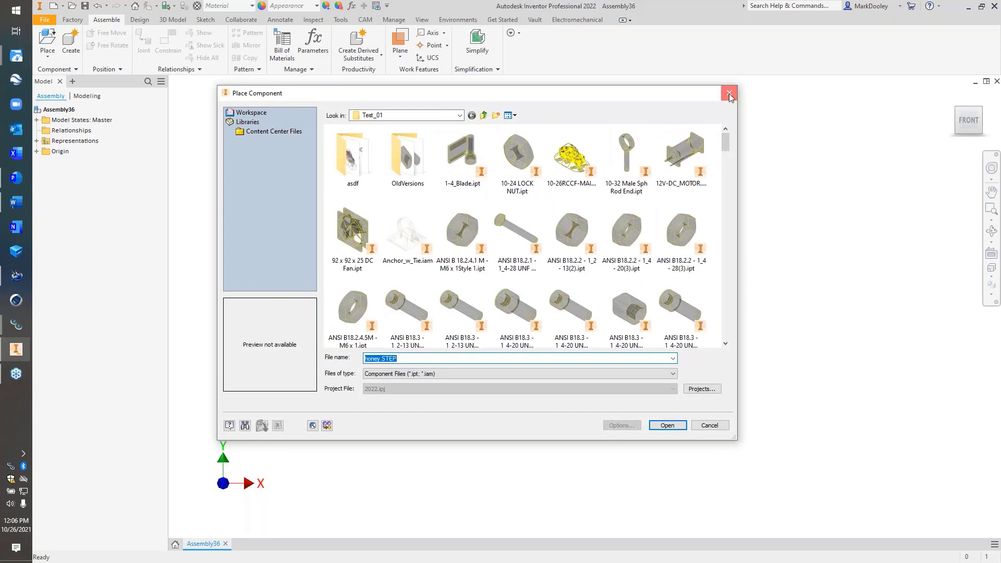
click(729, 95)
Import RCCF-MAIN_Surface.igs from the Test_01 folder into the assembly as a multi-body part with solids, surfaces and points
click(49, 57)
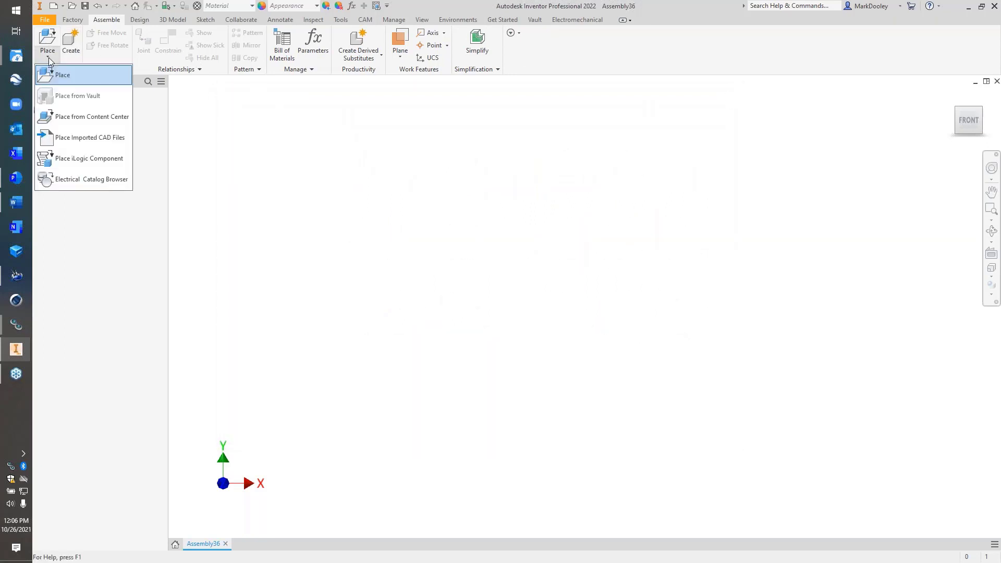
click(63, 138)
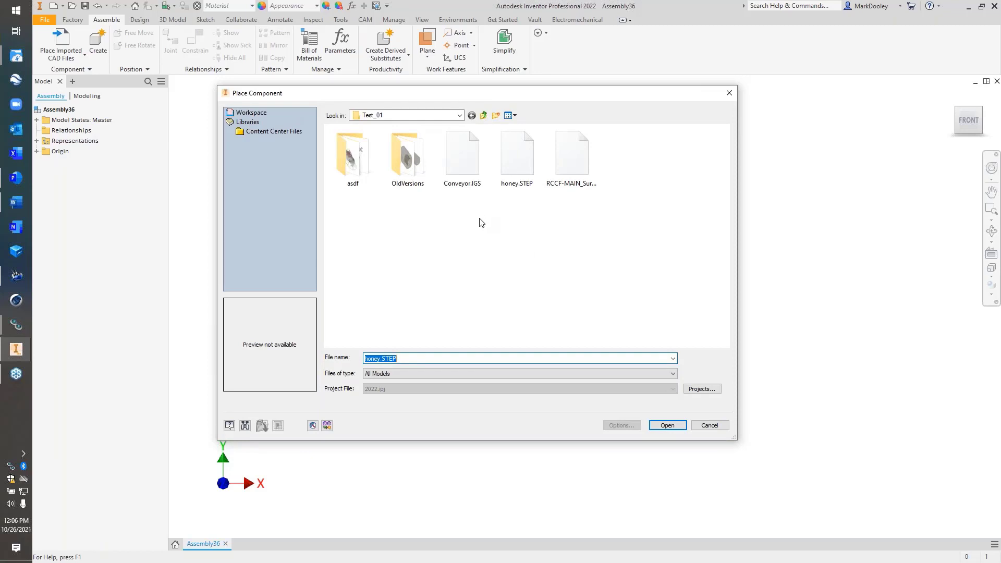
click(582, 189)
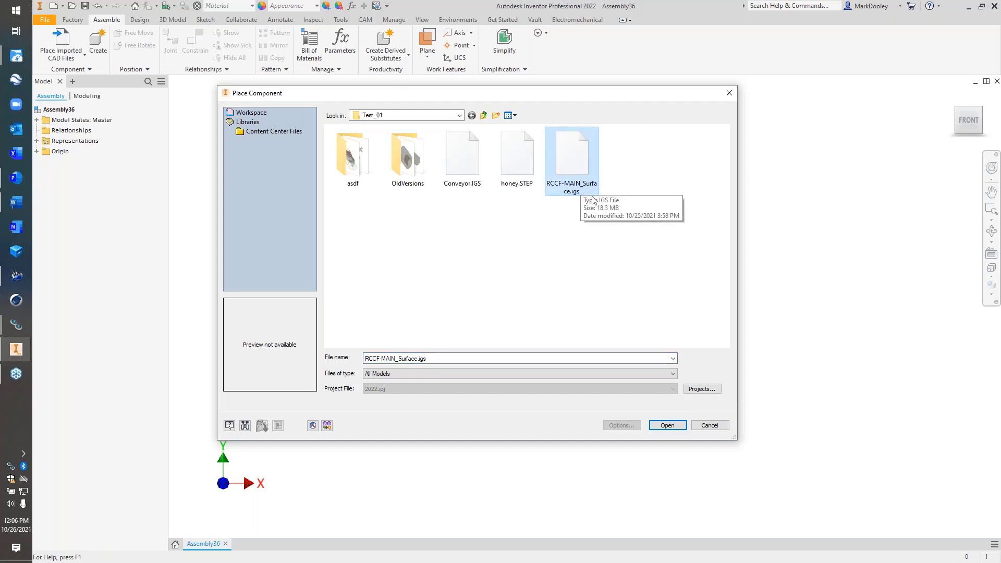
click(666, 425)
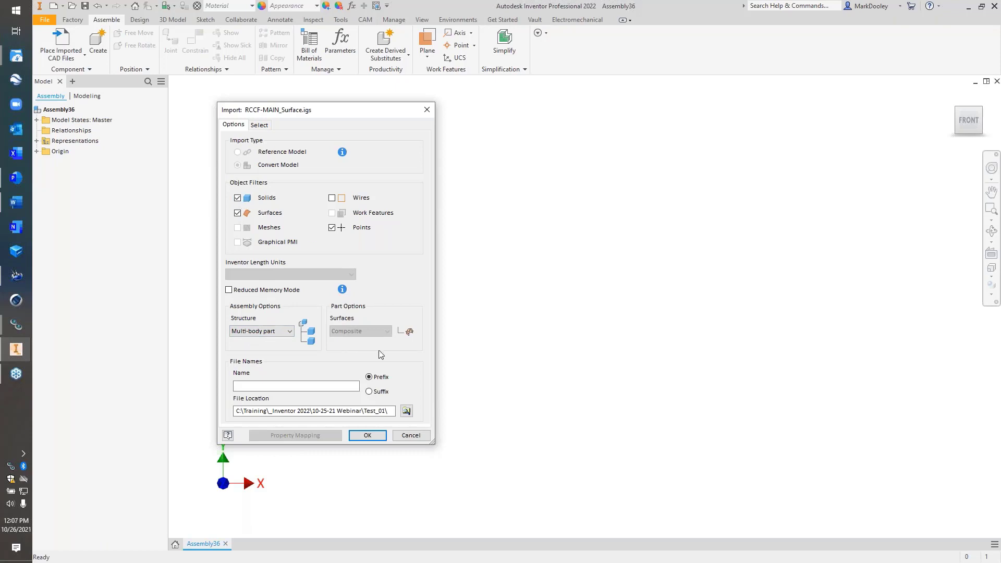
click(367, 434)
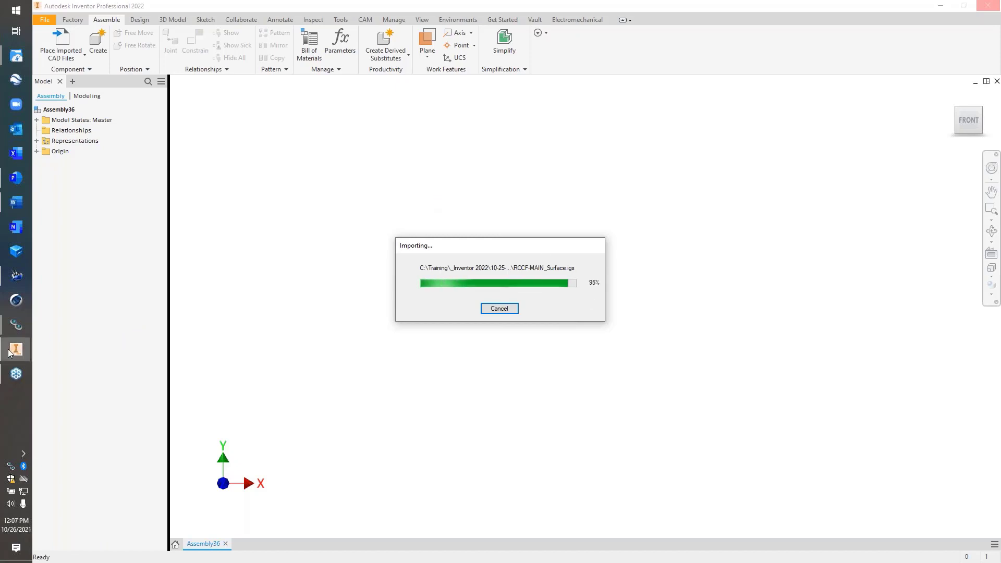
Switch to the other Inventor session while the import runs and close it
mouse_move(11, 353)
click(70, 361)
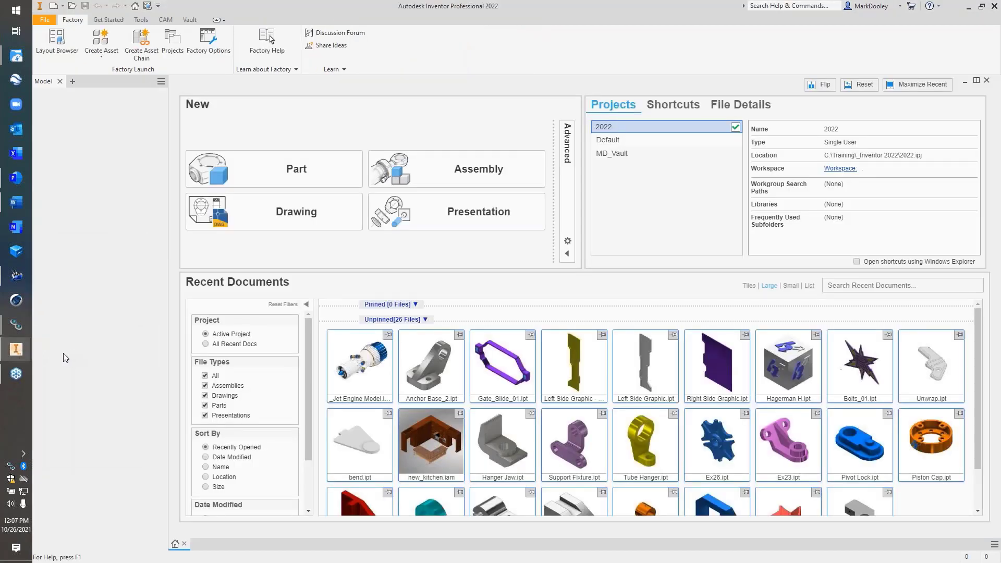
mouse_move(20, 349)
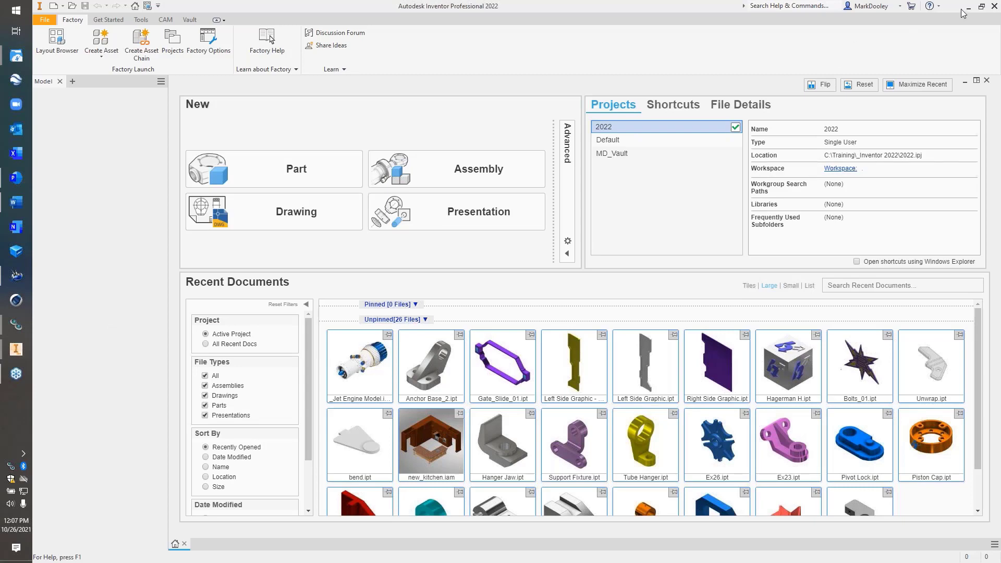
click(994, 6)
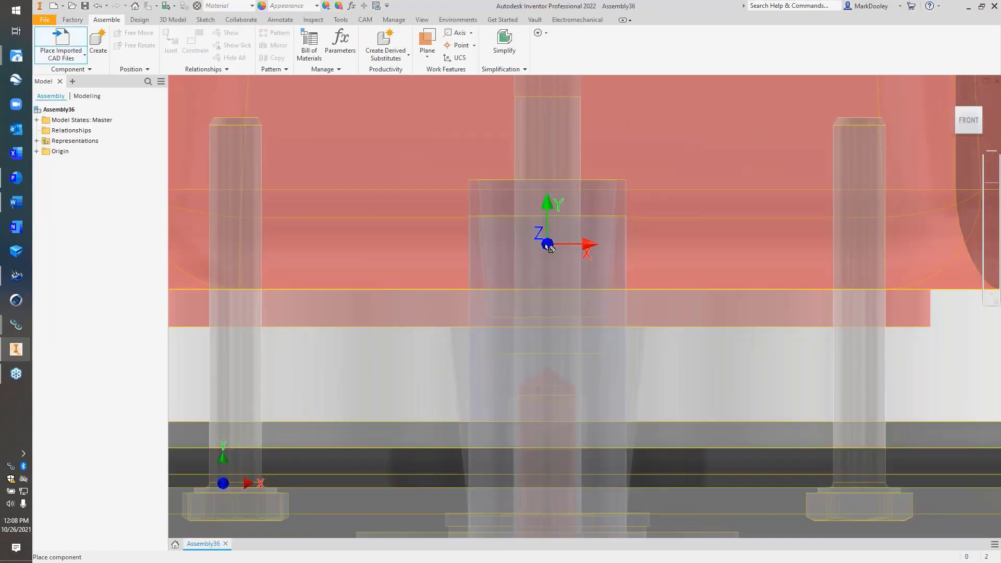
Place one instance of the imported RCCF-MAIN_Surface part grounded at the origin and finish placing
scroll(578, 285, down, 5)
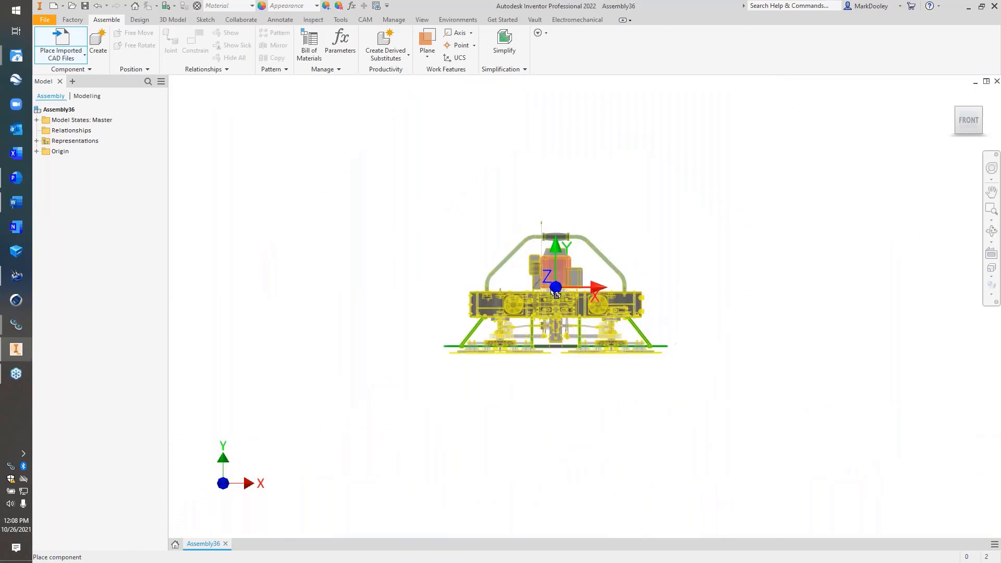
scroll(556, 296, up, 6)
right_click(558, 283)
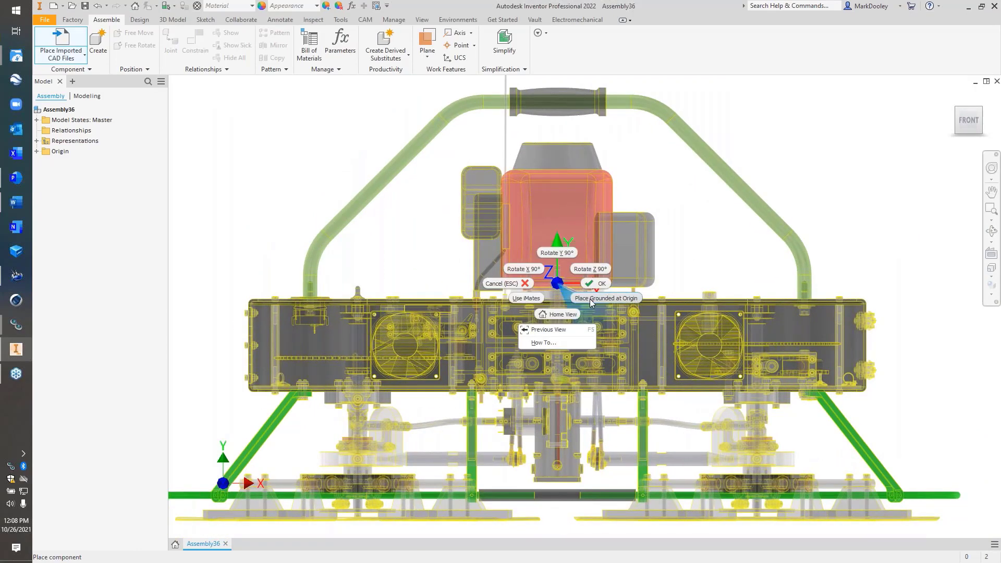
click(588, 299)
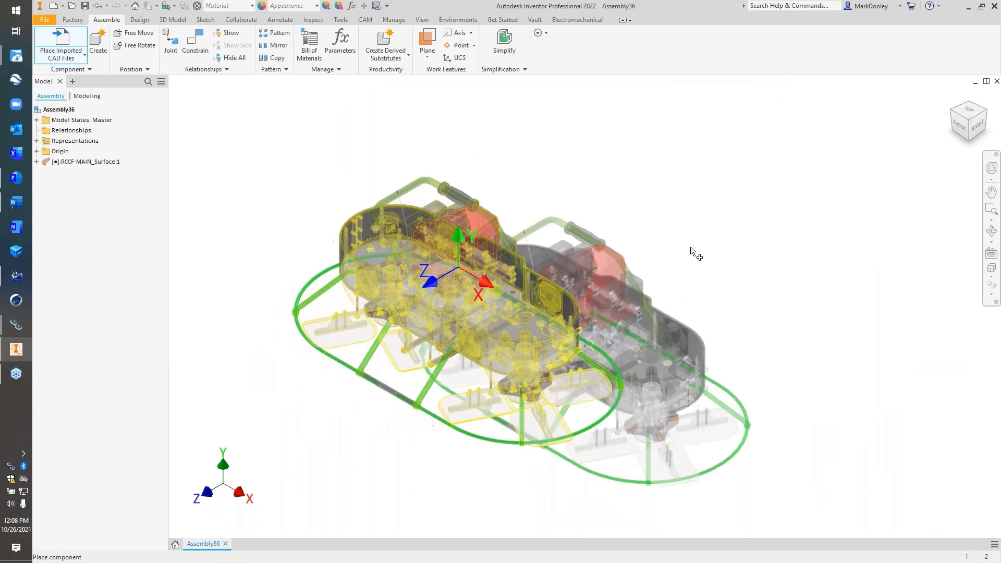
right_click(810, 230)
click(845, 229)
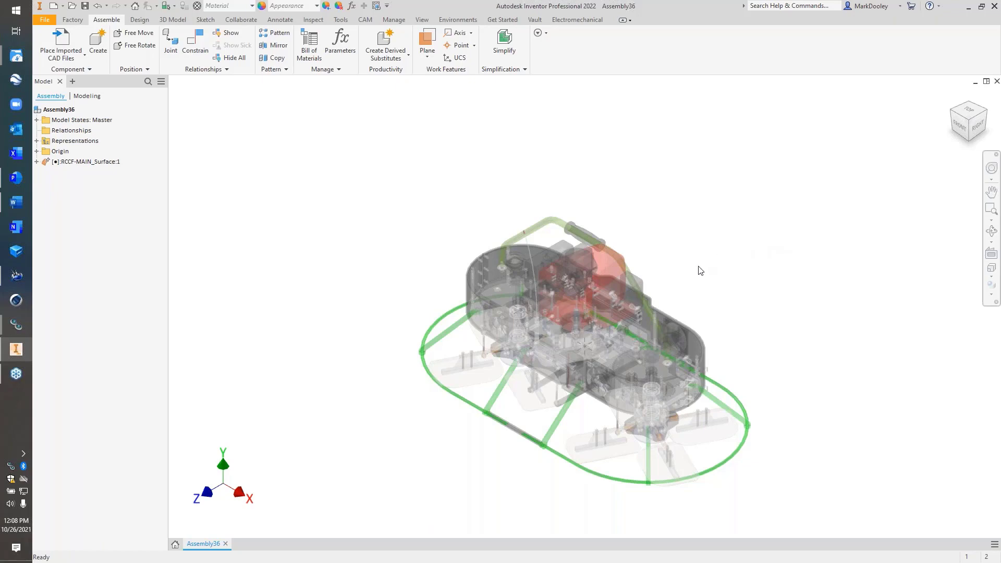
Inspect the imported surface model and its 3rd Party translation report RCCF-MAIN_Surface.htm, and return to the assembly
shift+middle_drag(714, 280, 818, 284)
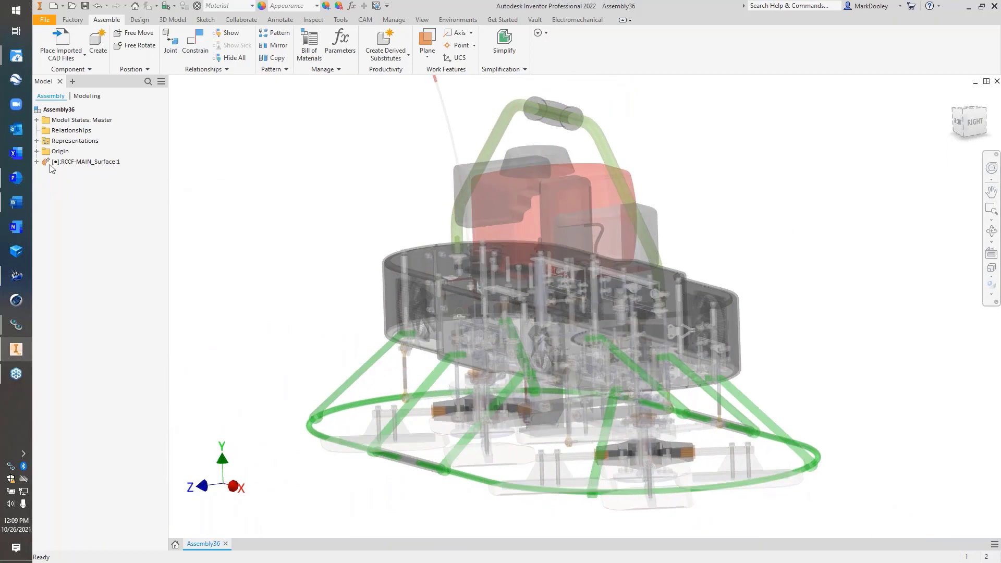
click(83, 163)
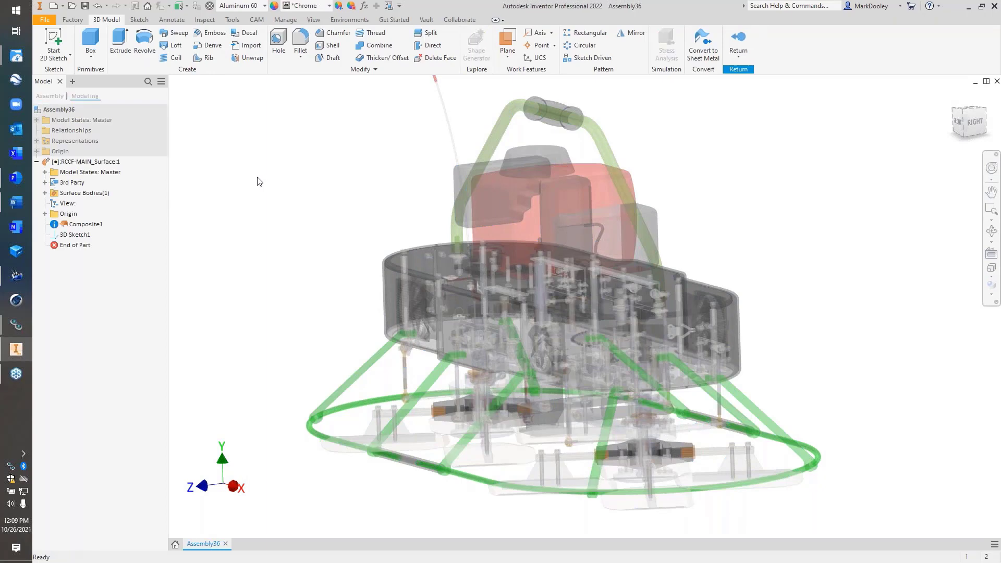
click(45, 182)
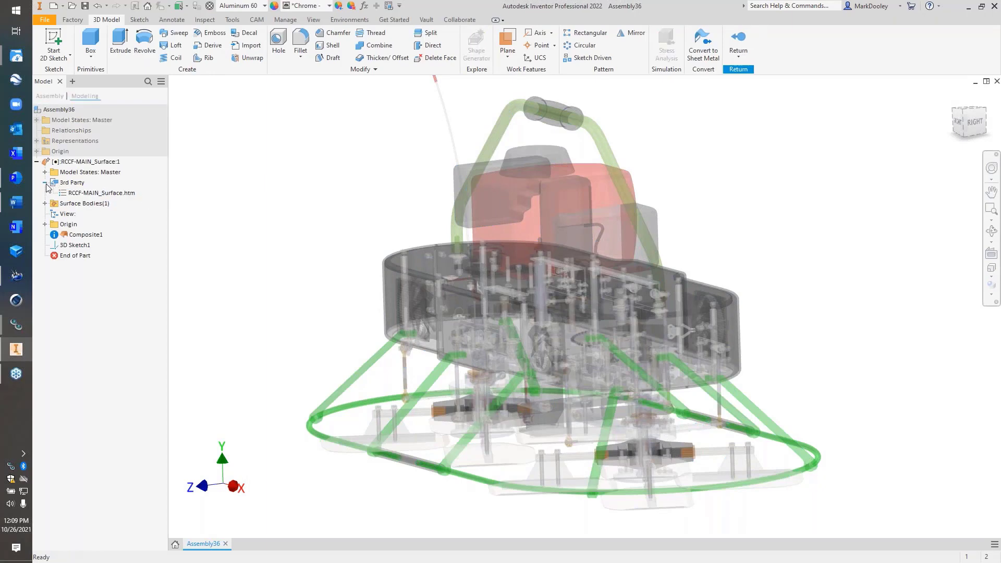
click(96, 193)
double_click(96, 197)
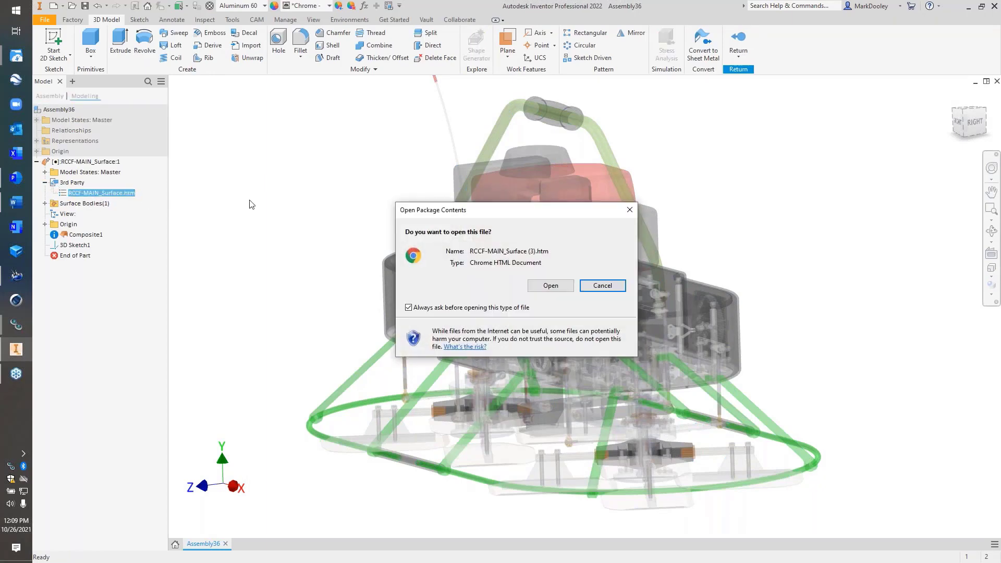
click(545, 285)
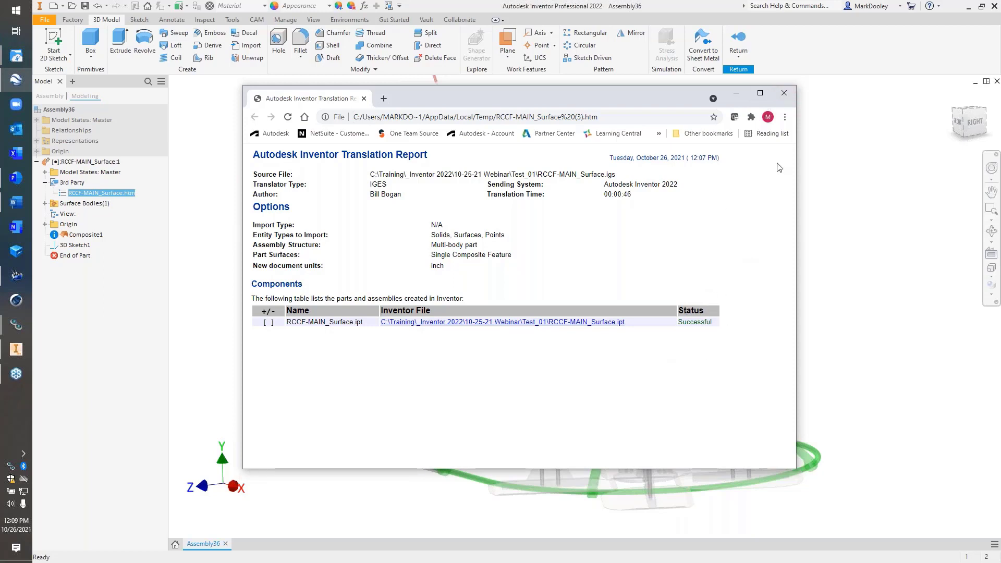
click(783, 94)
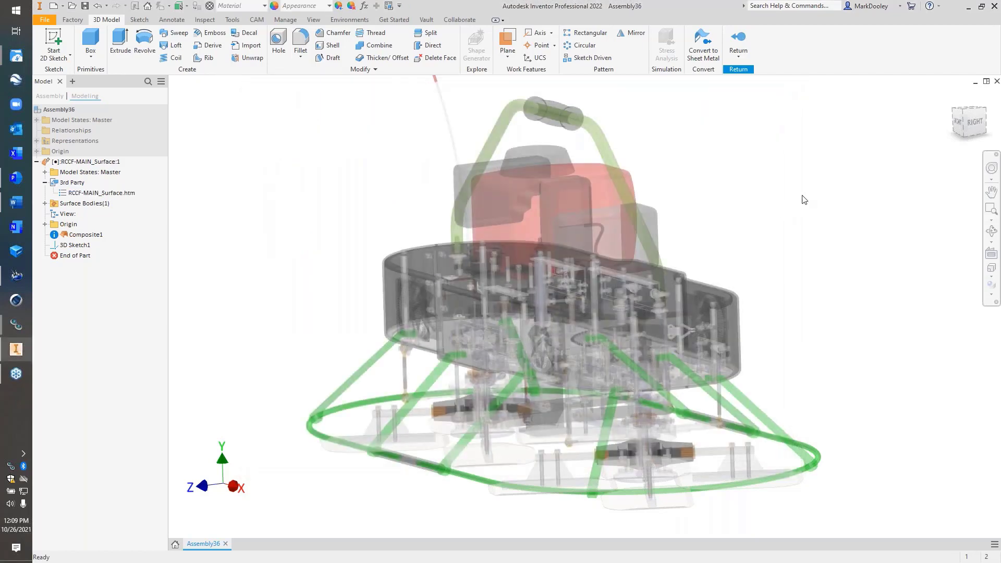
click(740, 40)
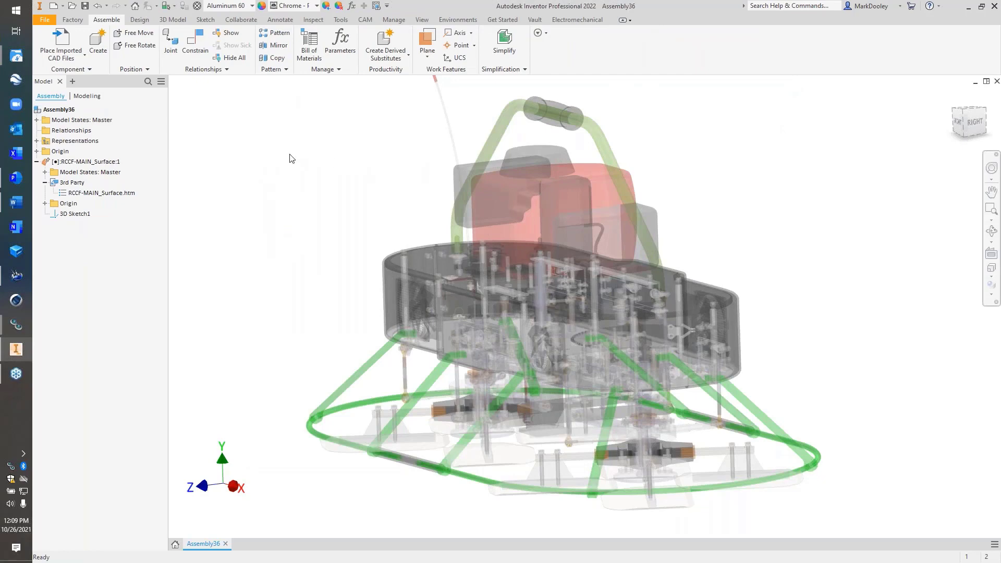
Save the assembly as Assembly36.iam with its dependents and create a drawing of it from the English ANSI (in).dwg template
right_click(61, 113)
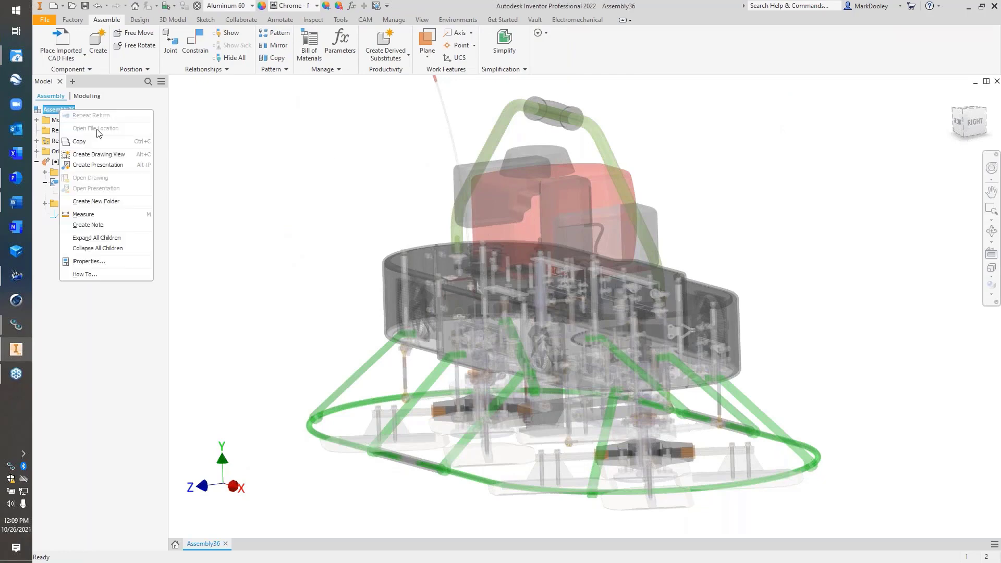
click(111, 156)
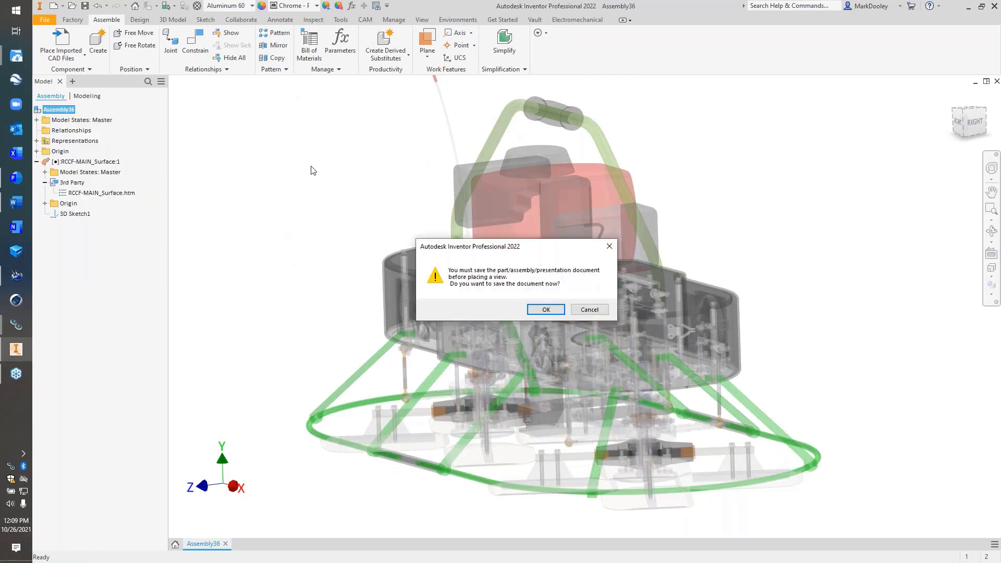
click(533, 309)
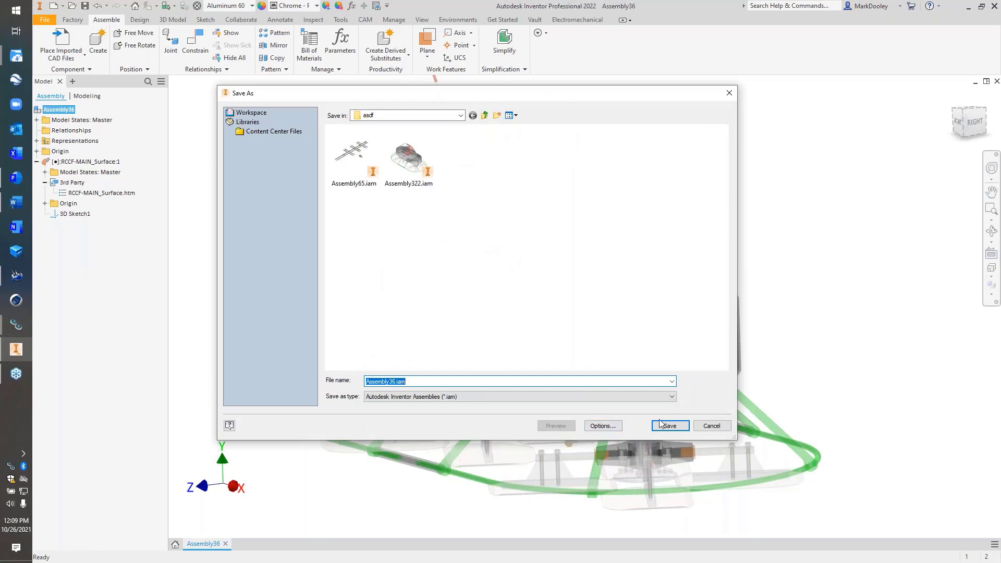
click(671, 427)
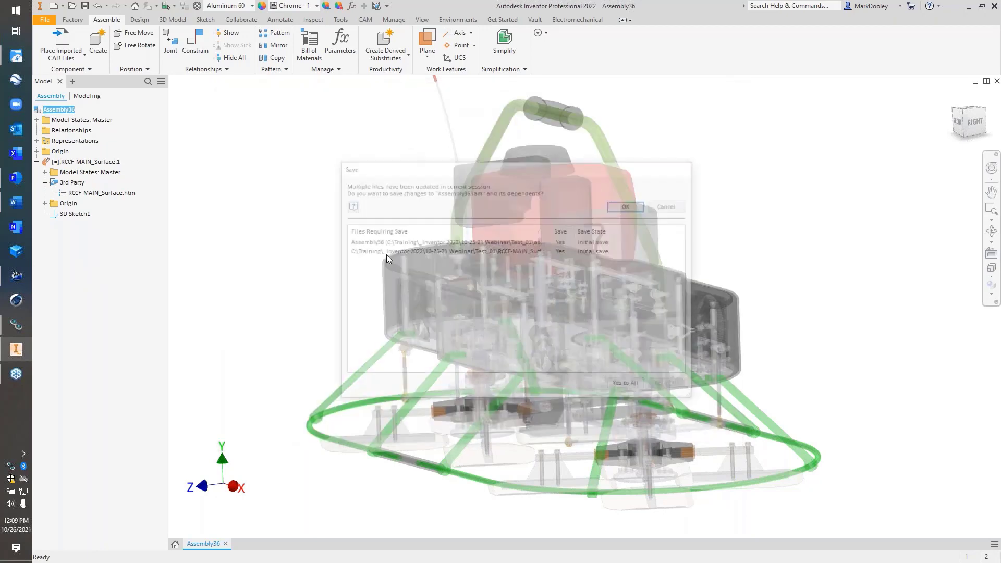
click(630, 204)
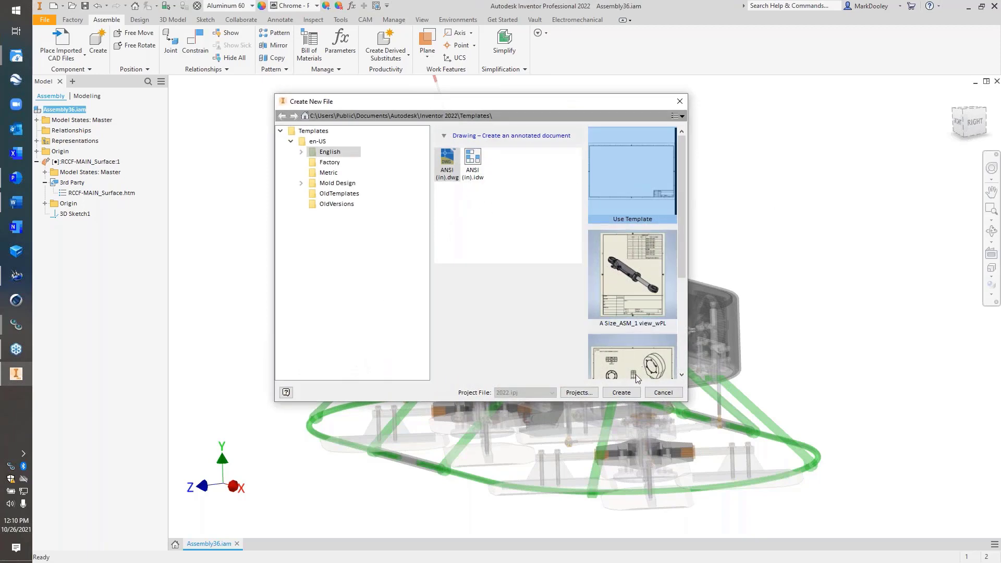
click(628, 398)
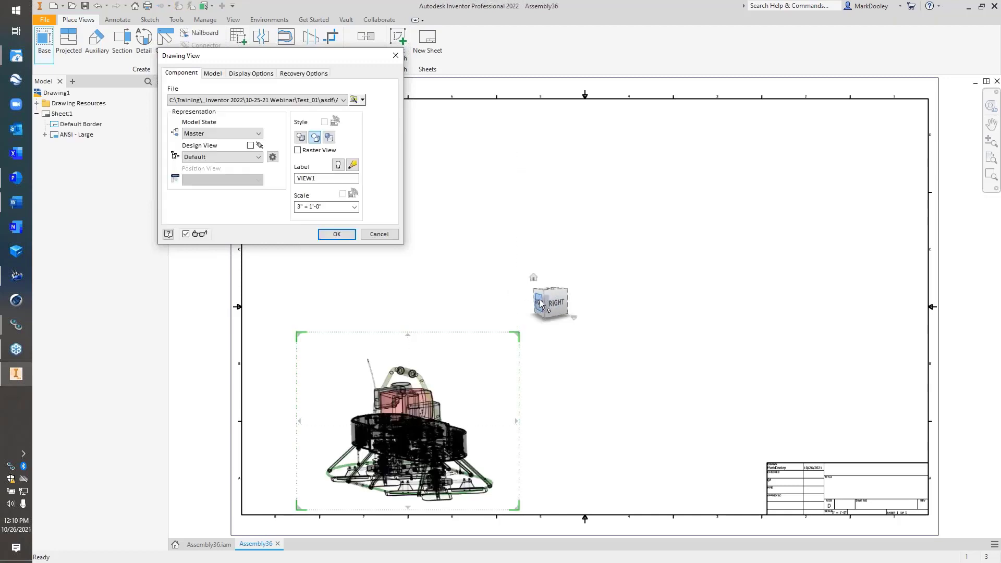
Orient the base view to Front, and add a projected side view beside it and an isometric view above
click(541, 303)
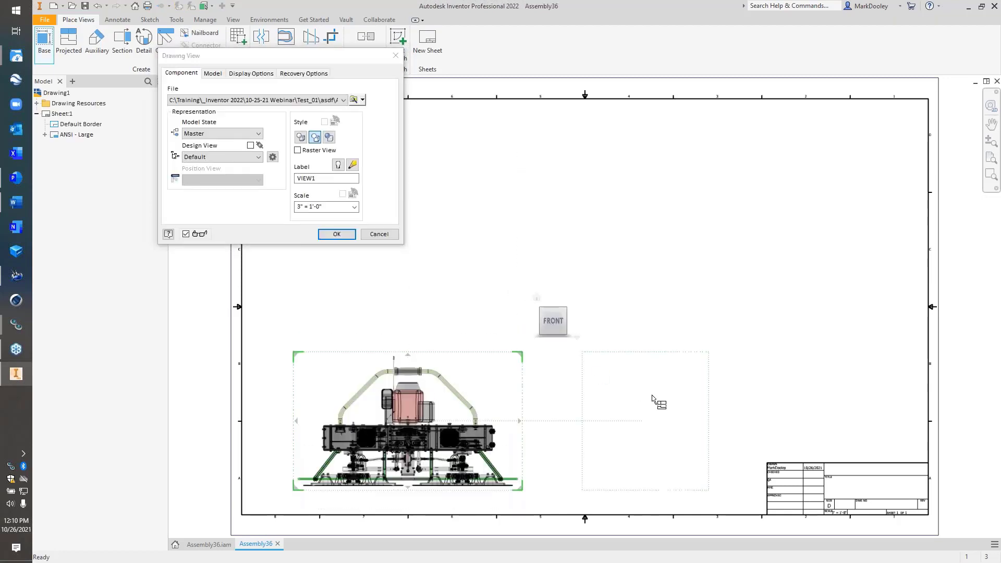
click(667, 409)
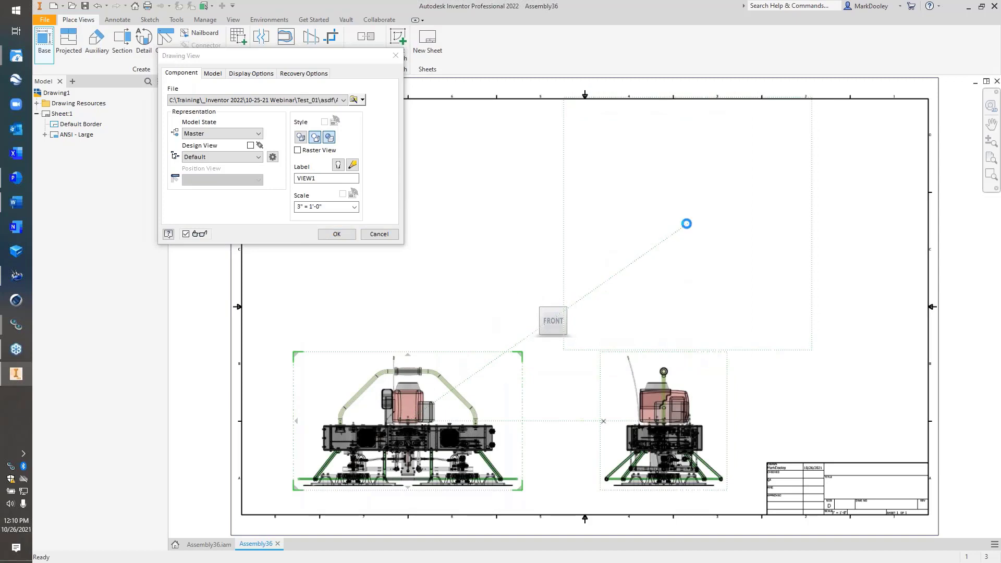
click(686, 224)
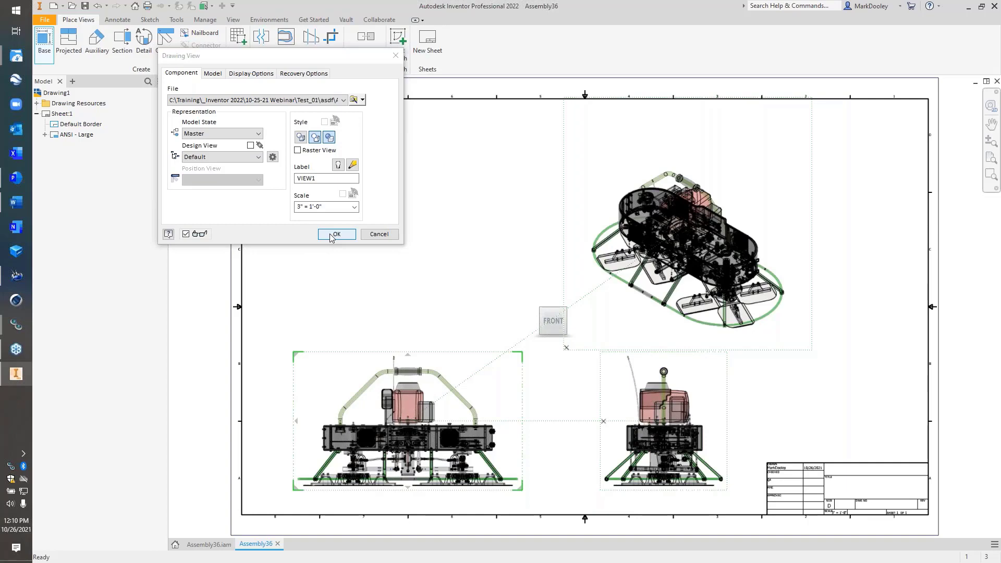
Include surface bodies in the drawing views through the recovery options and create the views
click(303, 73)
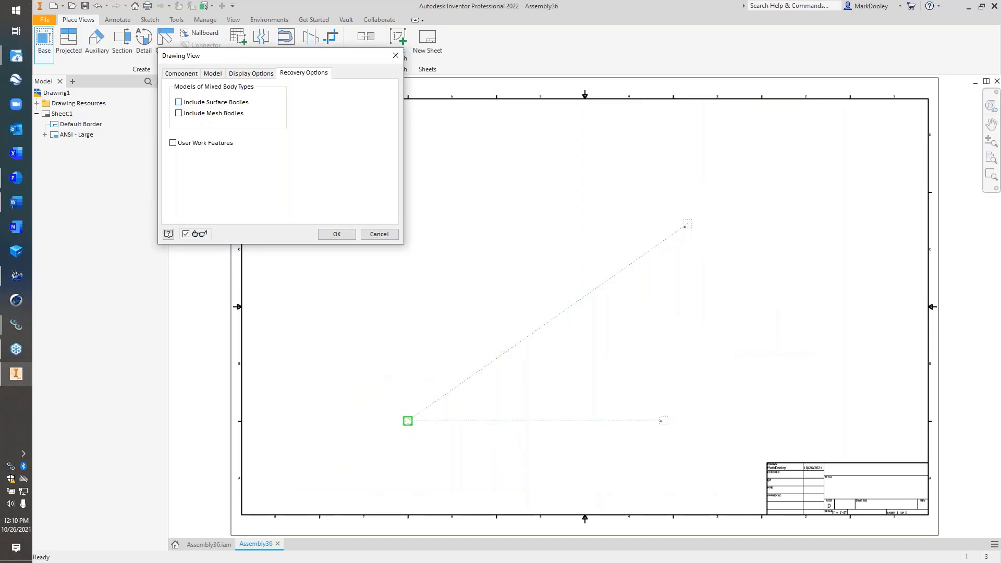
click(179, 103)
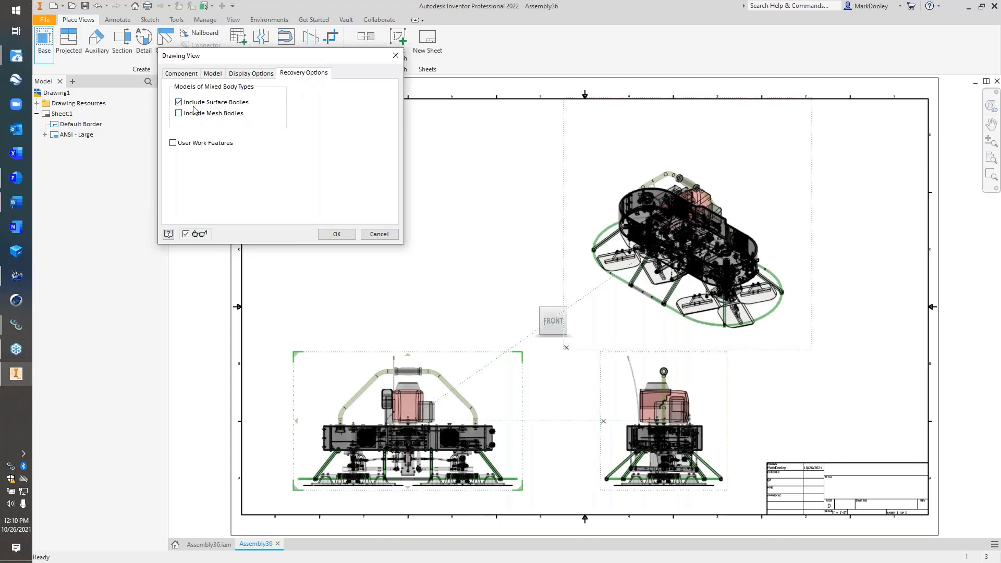
click(334, 233)
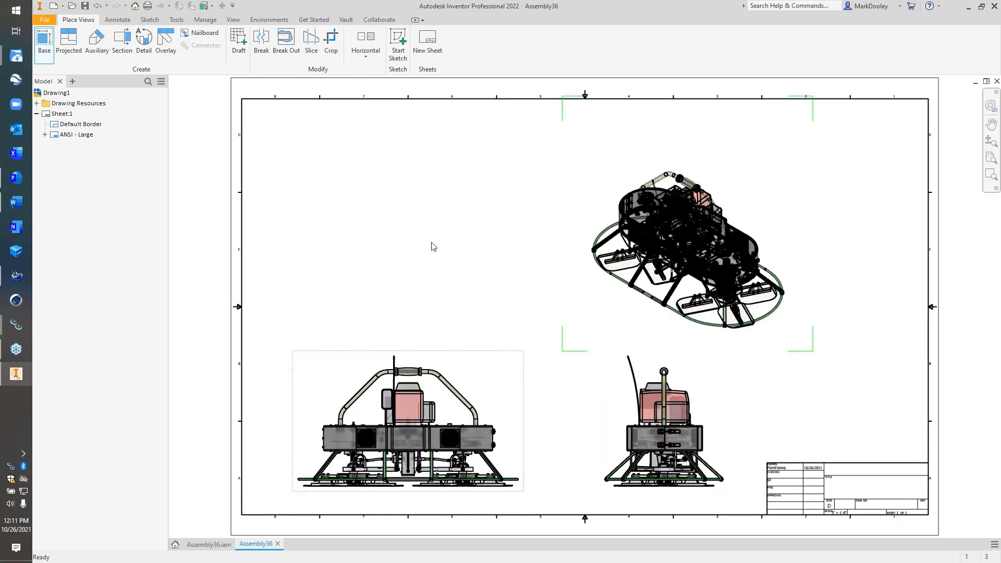
Add baseline height dimensions to the front view from the blade bottom to the green ring, housing bottom, housing top and handle top
click(118, 20)
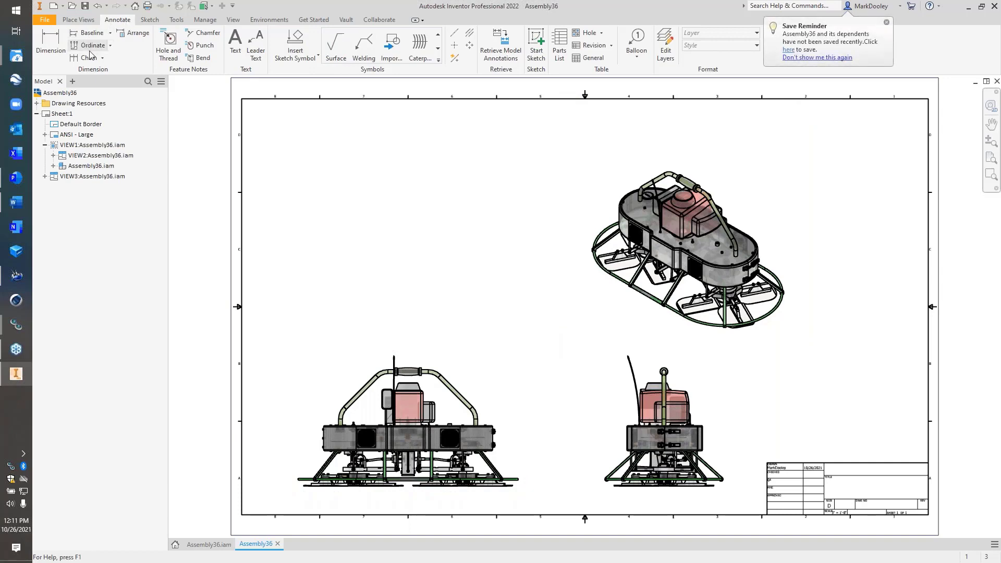
click(89, 33)
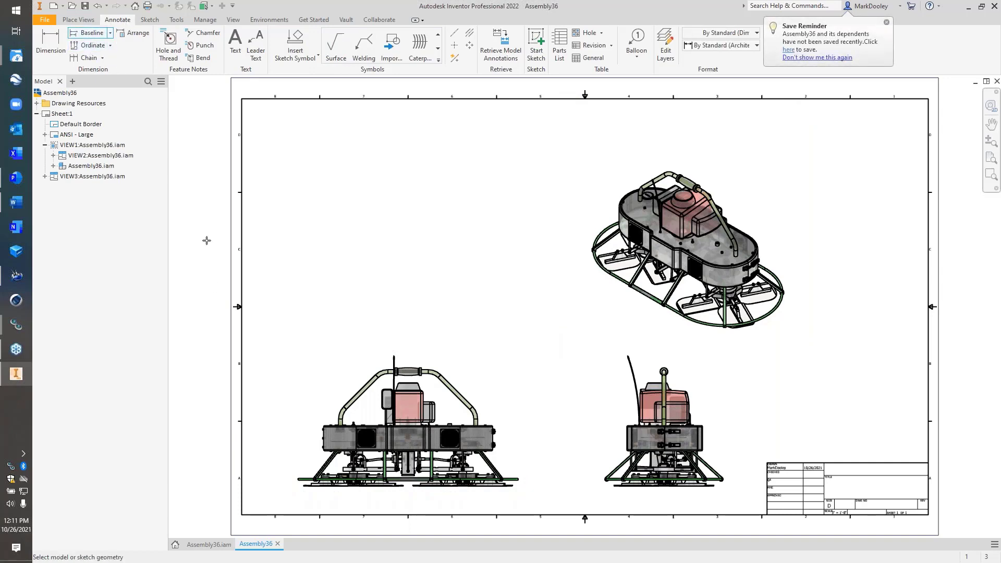
scroll(299, 485, up, 10)
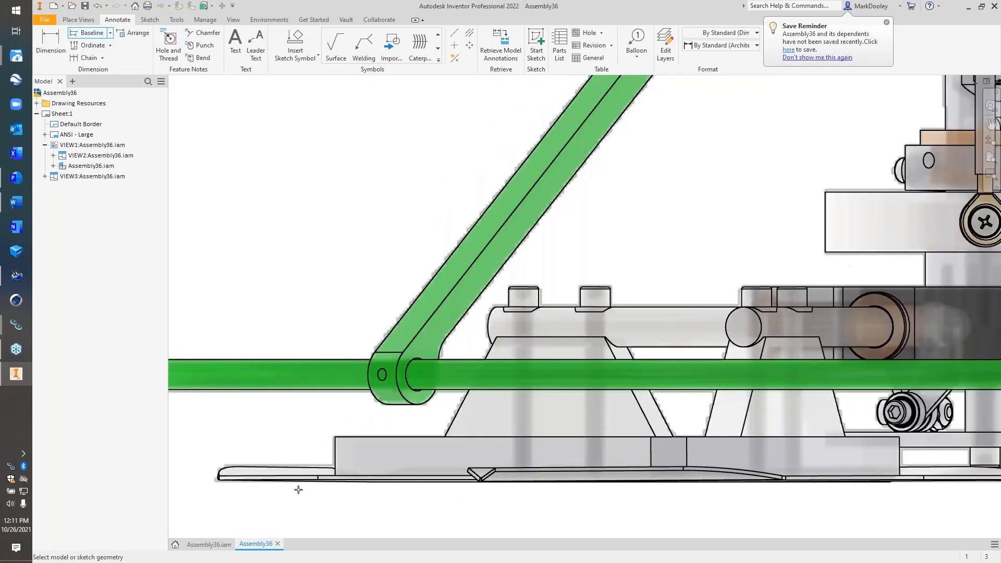
click(286, 482)
click(297, 390)
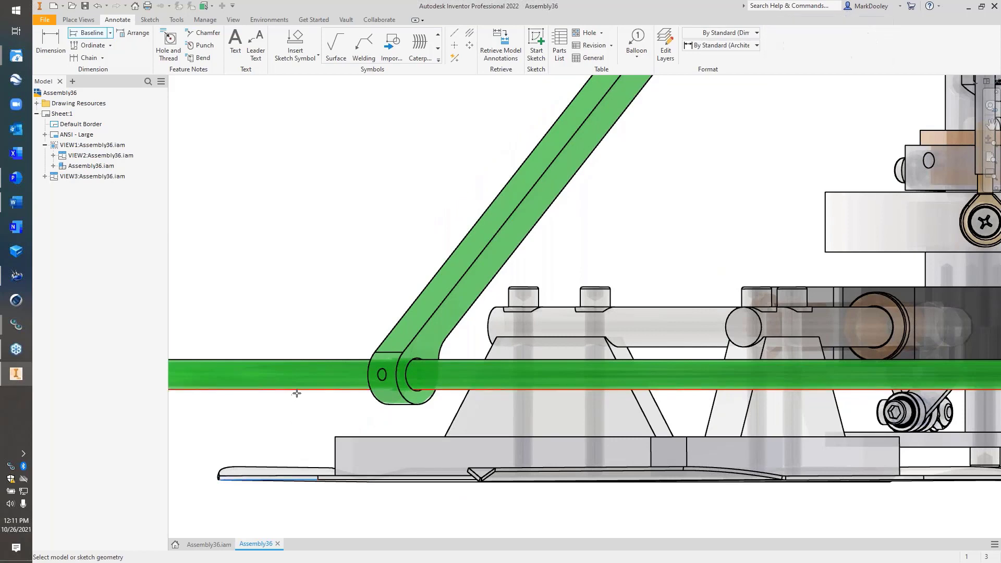
scroll(416, 428, down, 5)
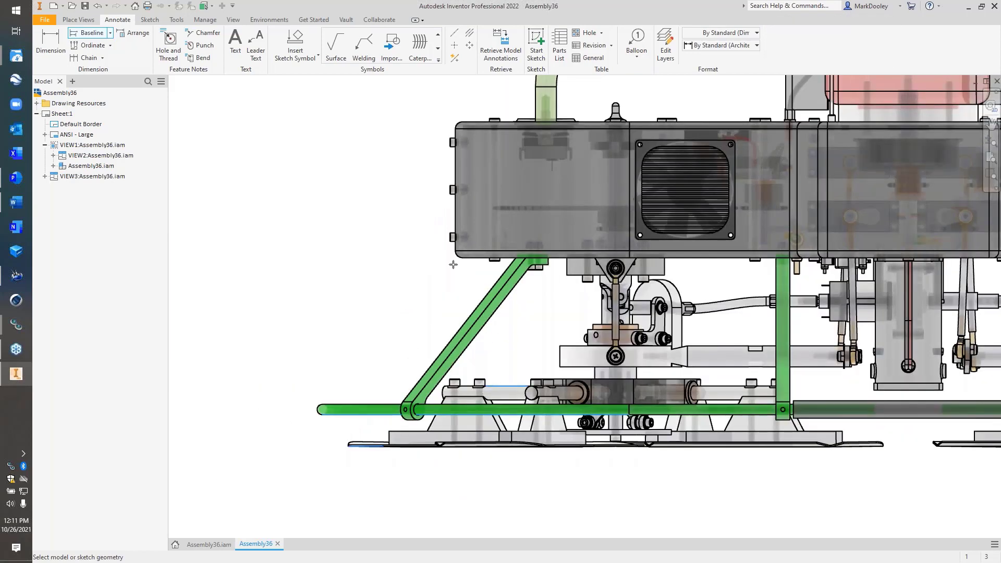
click(477, 258)
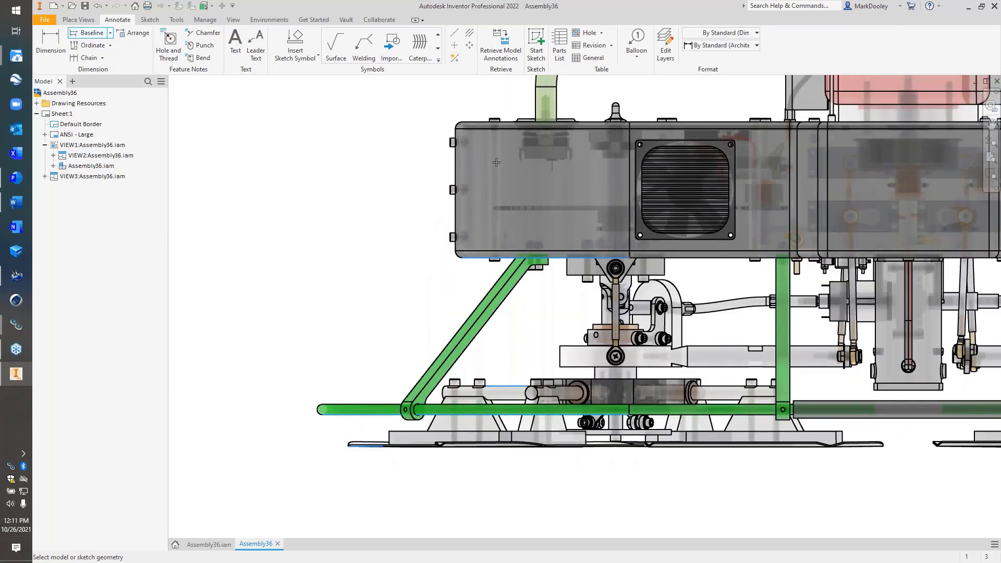
click(480, 122)
scroll(496, 228, down, 5)
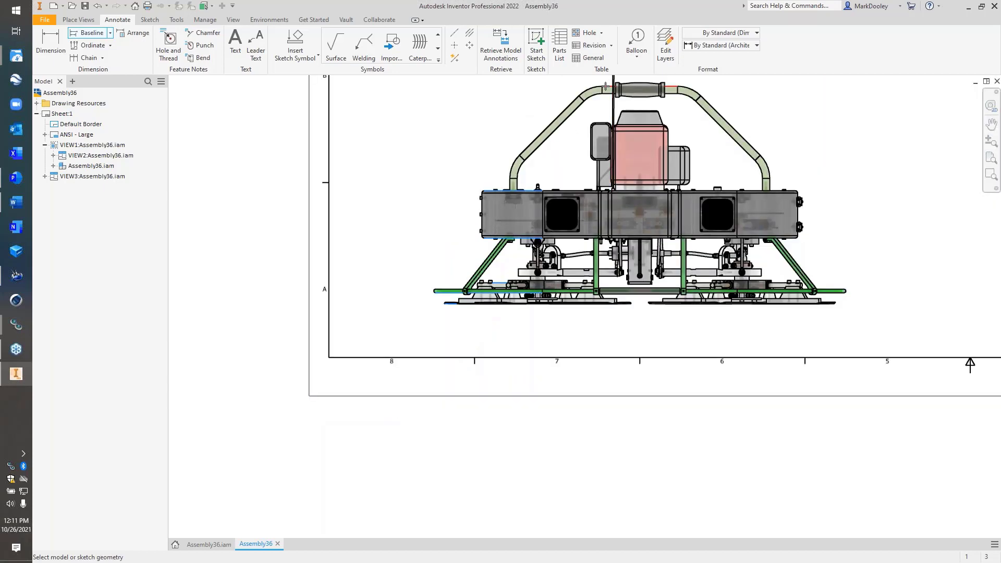
right_click(464, 108)
click(502, 106)
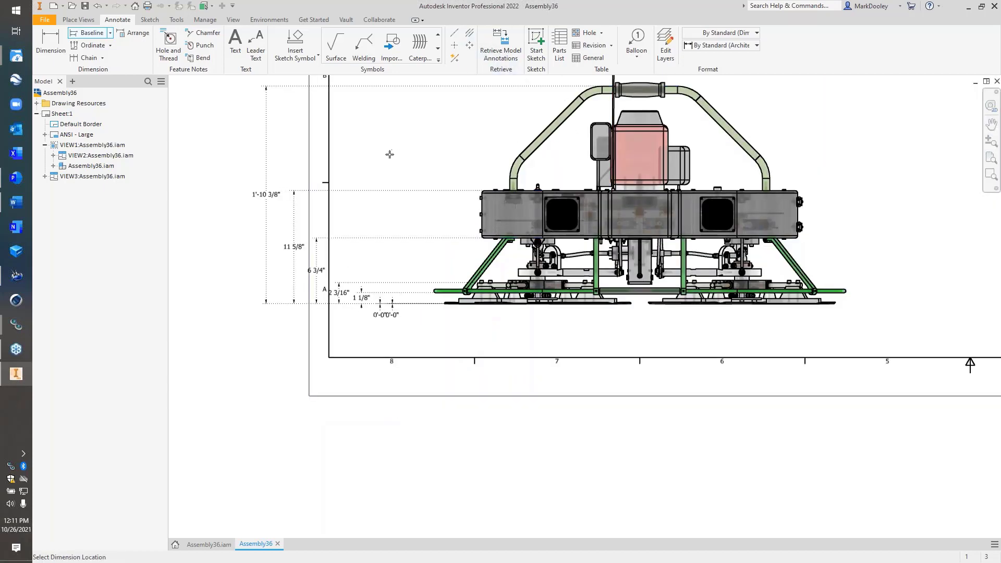
click(421, 153)
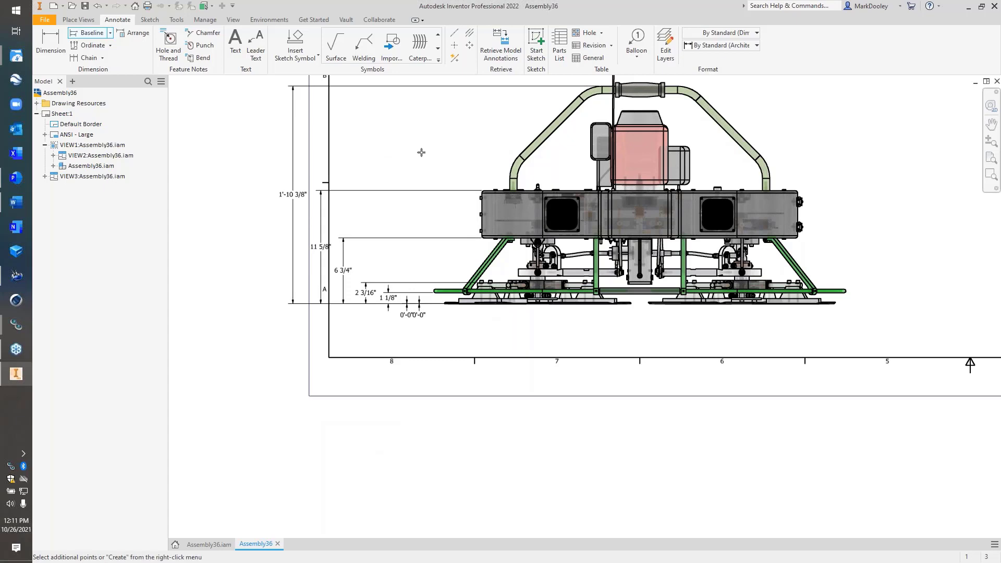
right_click(426, 152)
click(469, 152)
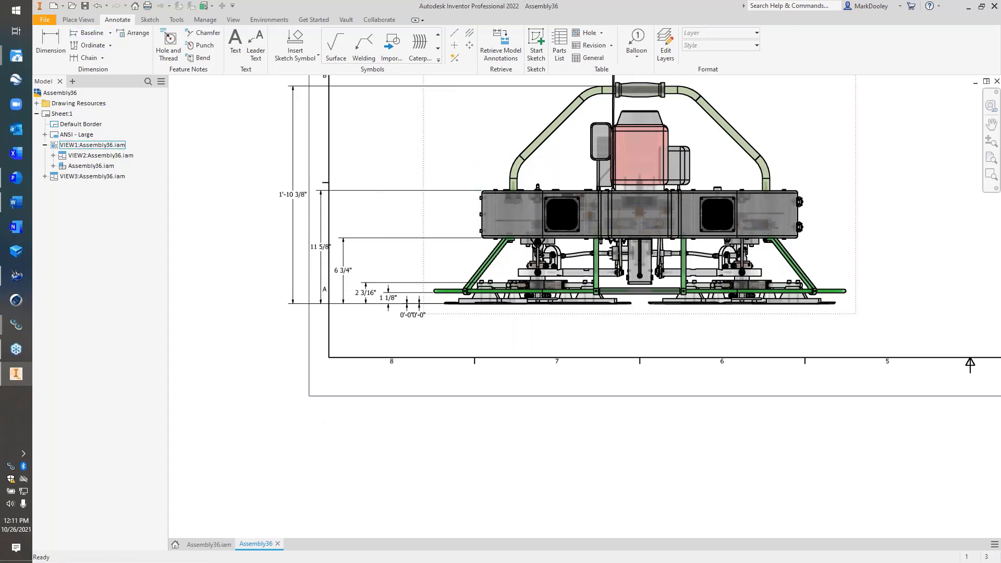
Move the front view toward the side view so its baseline dimensions fit inside the sheet border
scroll(429, 358, down, 3)
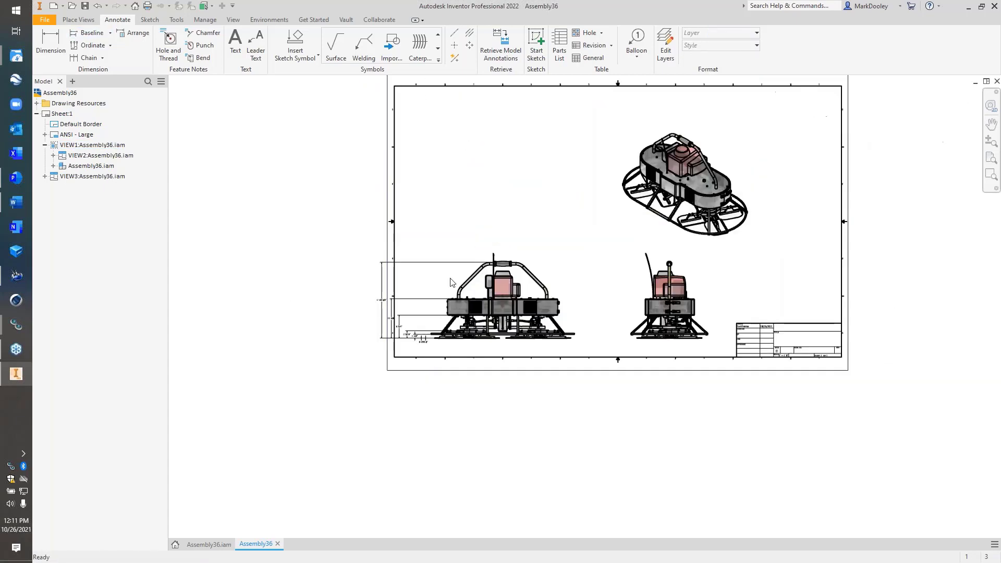
scroll(468, 275, up, 3)
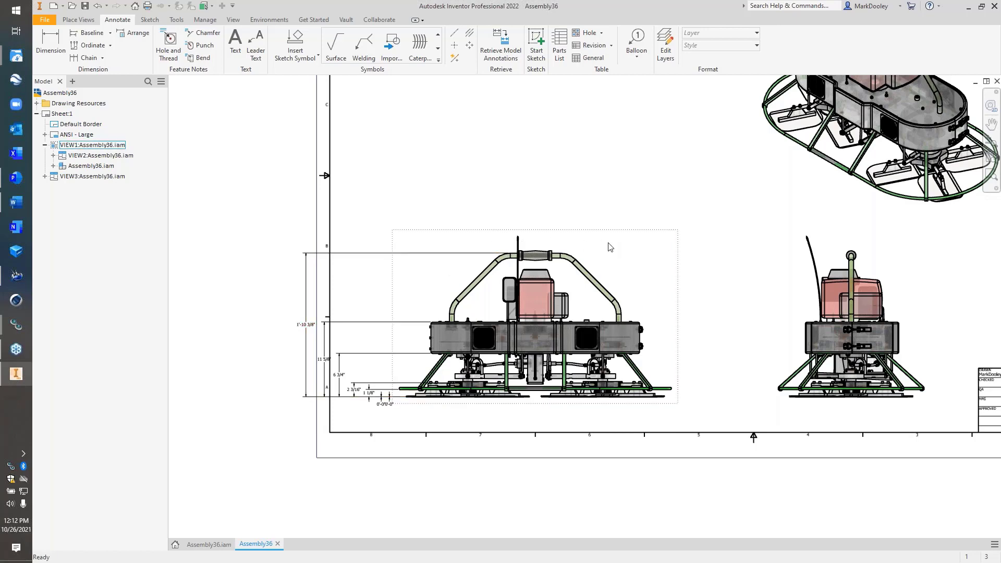
drag(689, 276, 732, 275)
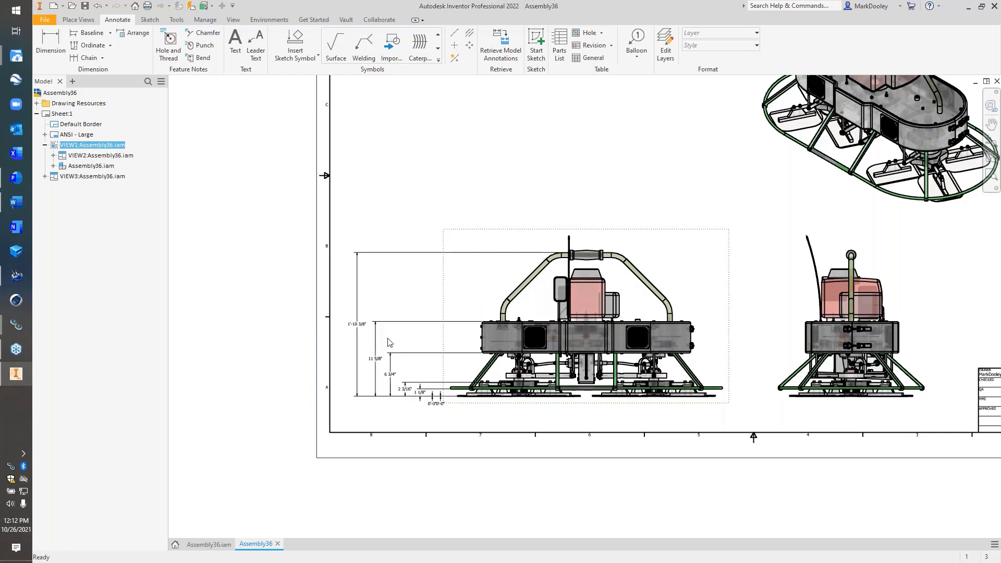
scroll(388, 343, up, 5)
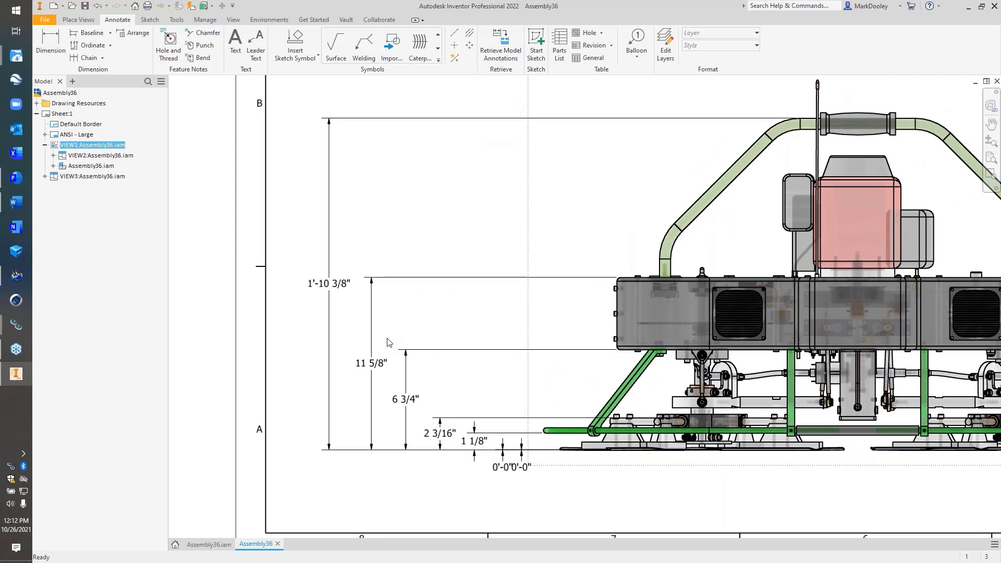
scroll(387, 342, down, 1)
scroll(387, 342, down, 3)
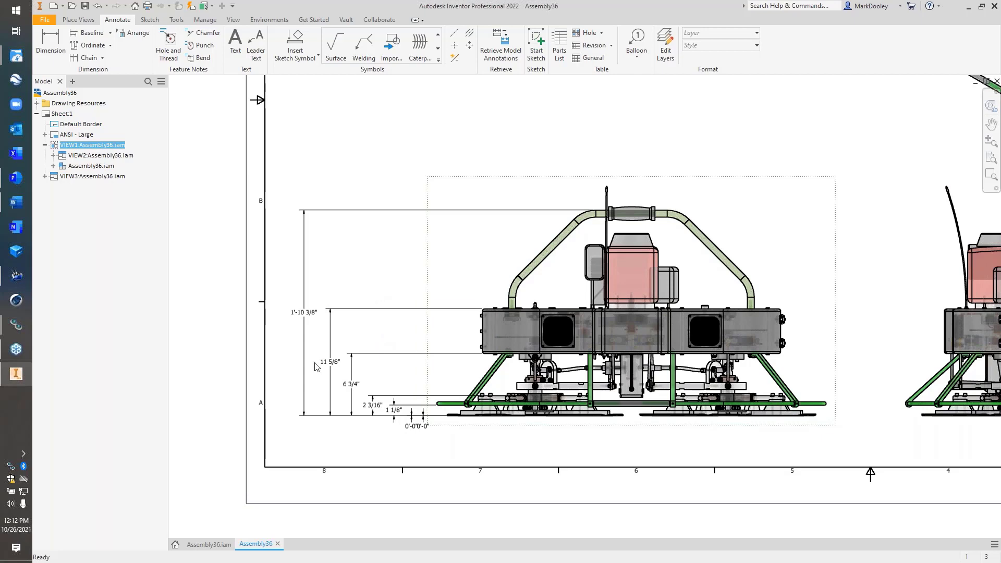
Return to the Assembly36.iam model and add a 3D radius dimension to the rounded upper edge of the main housing
click(213, 545)
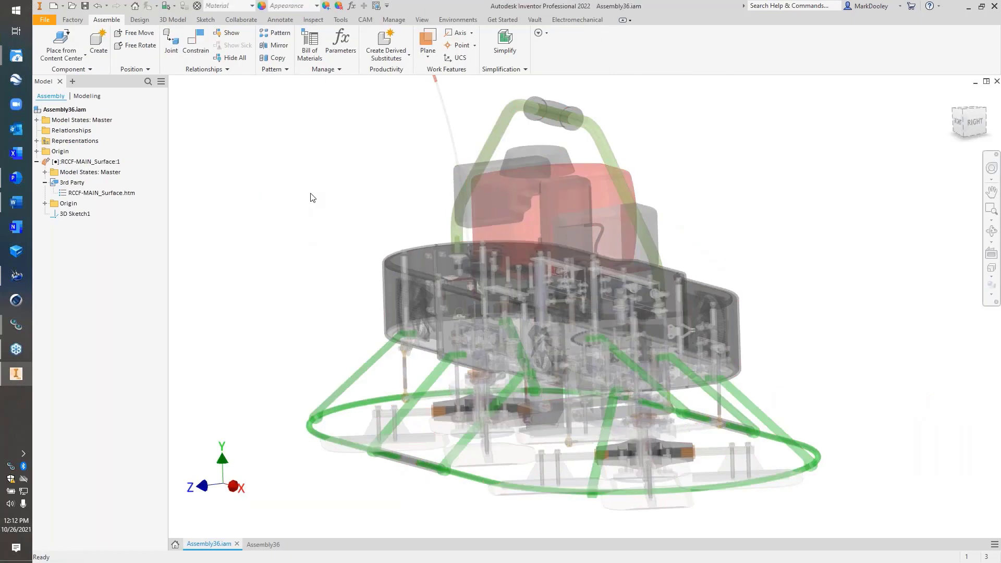
click(280, 19)
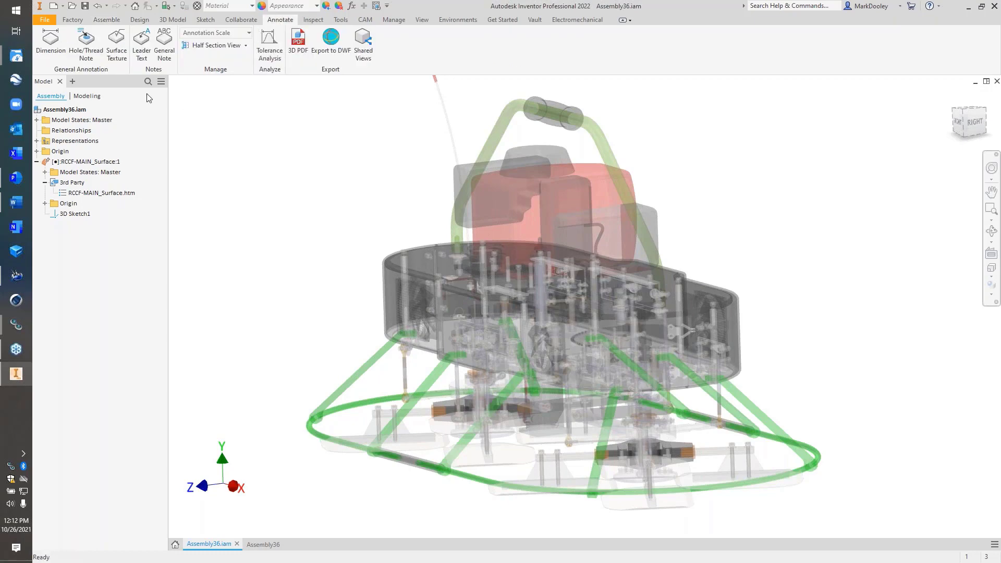
click(50, 42)
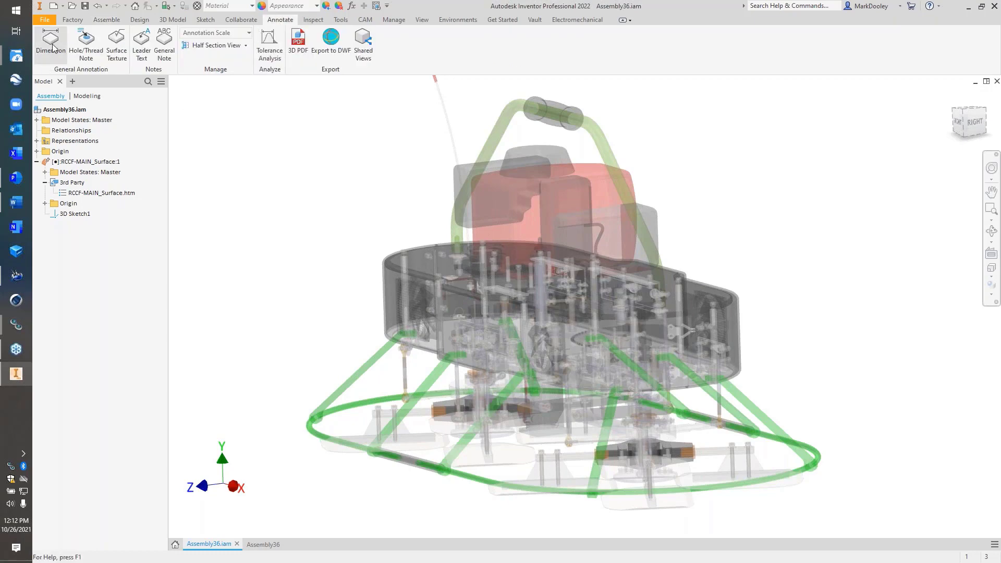
click(413, 249)
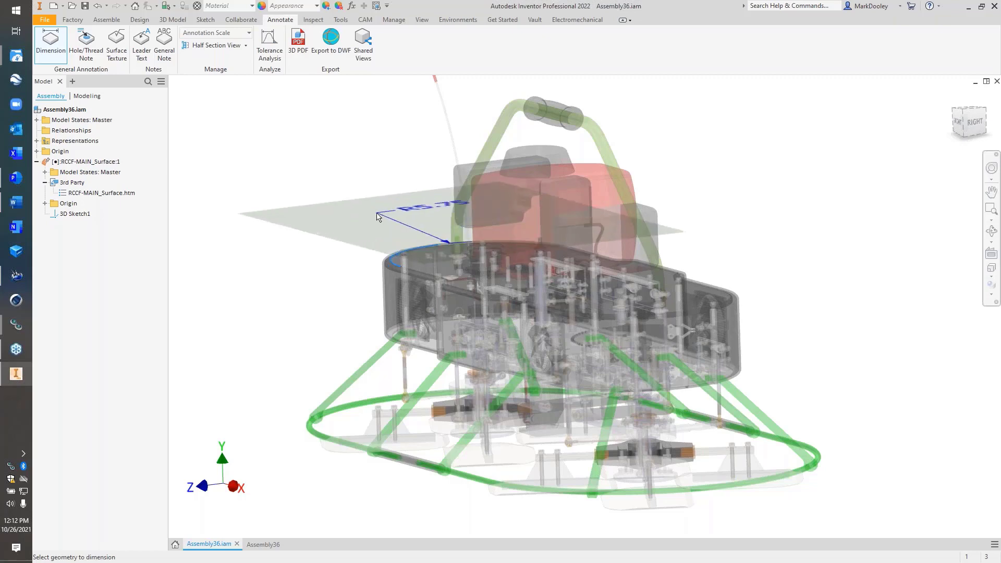
click(341, 215)
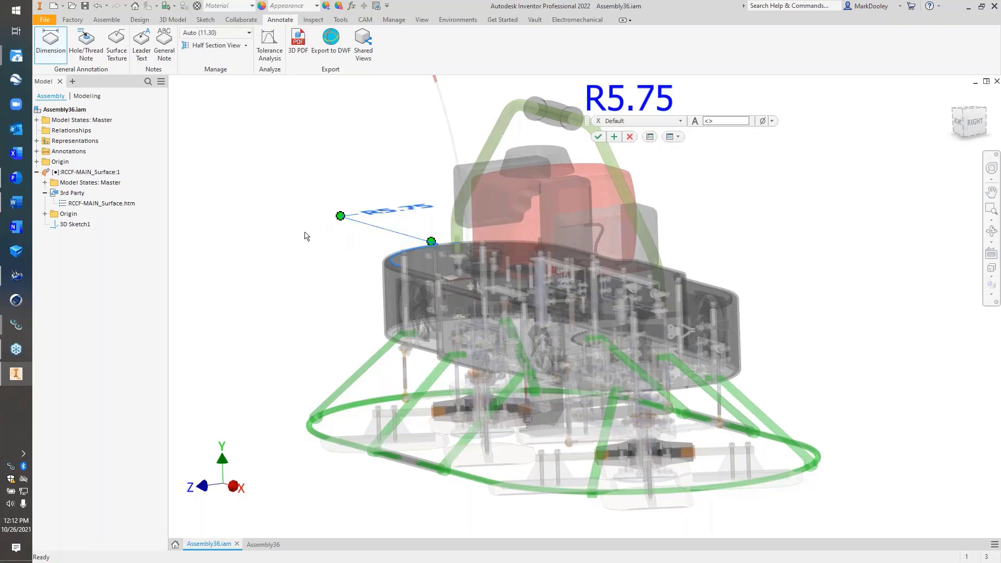
click(613, 137)
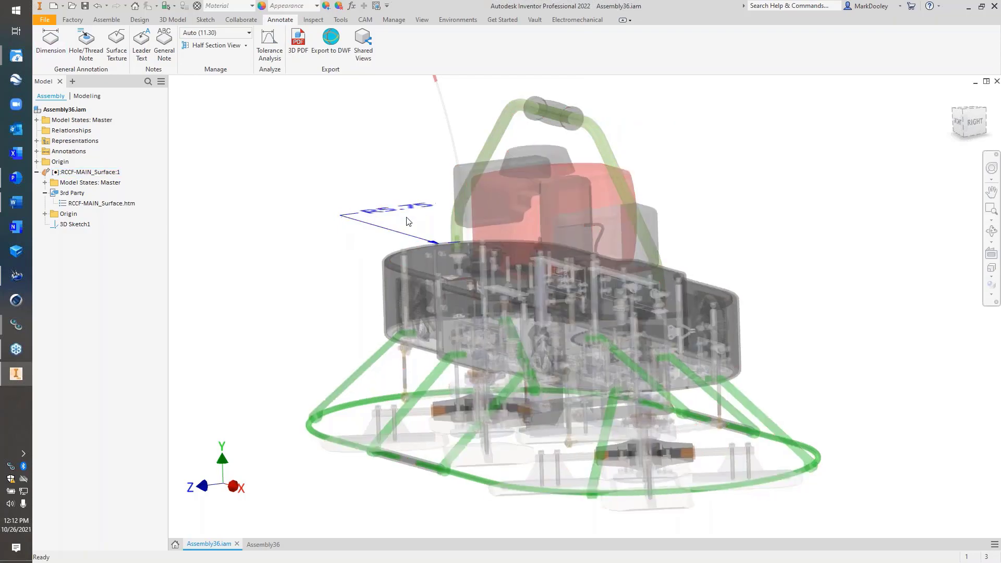
Add a 3D radius dimension to the bent tube section of the handle beside the grip
shift+middle_drag(407, 221, 490, 170)
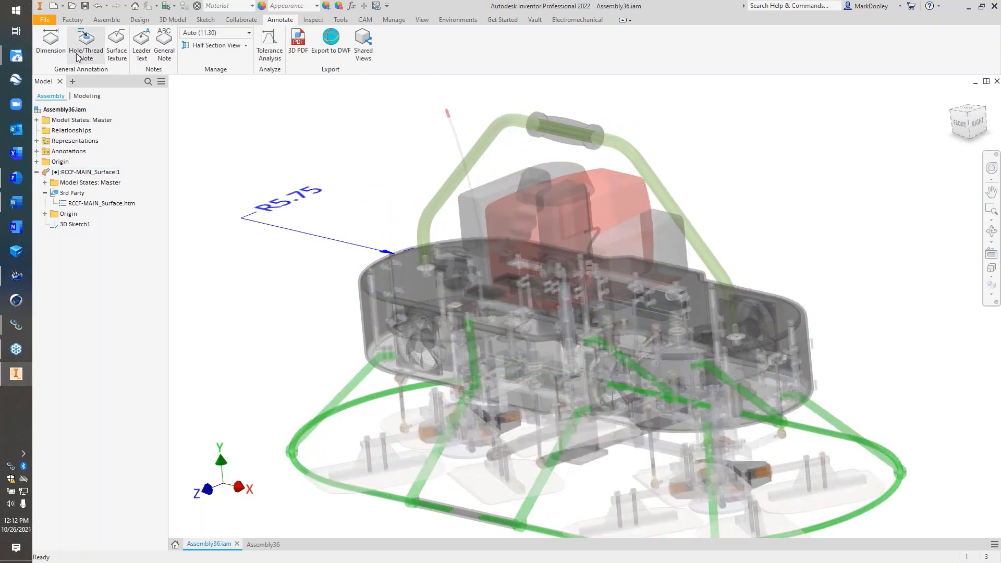
click(51, 41)
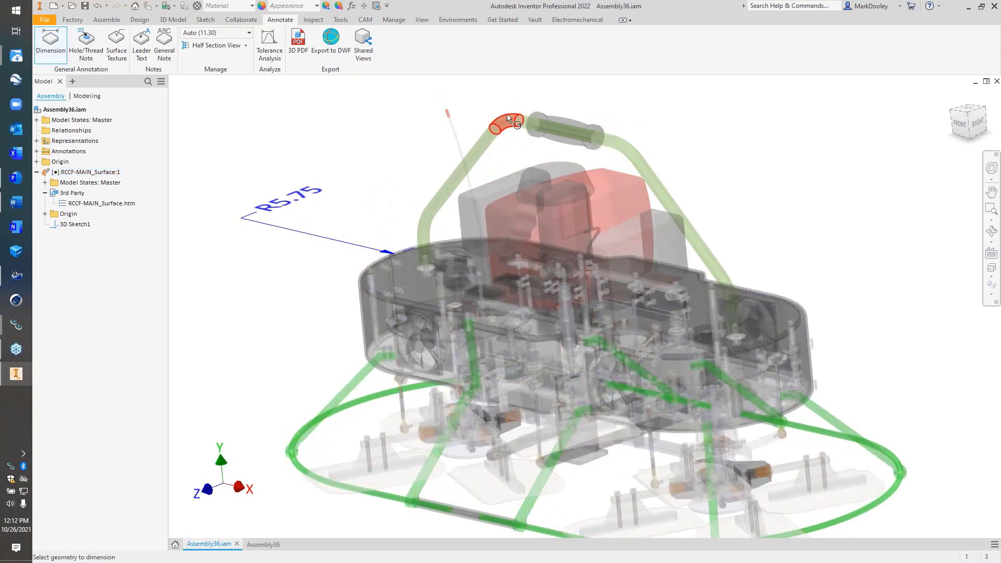
click(507, 114)
scroll(448, 149, down, 2)
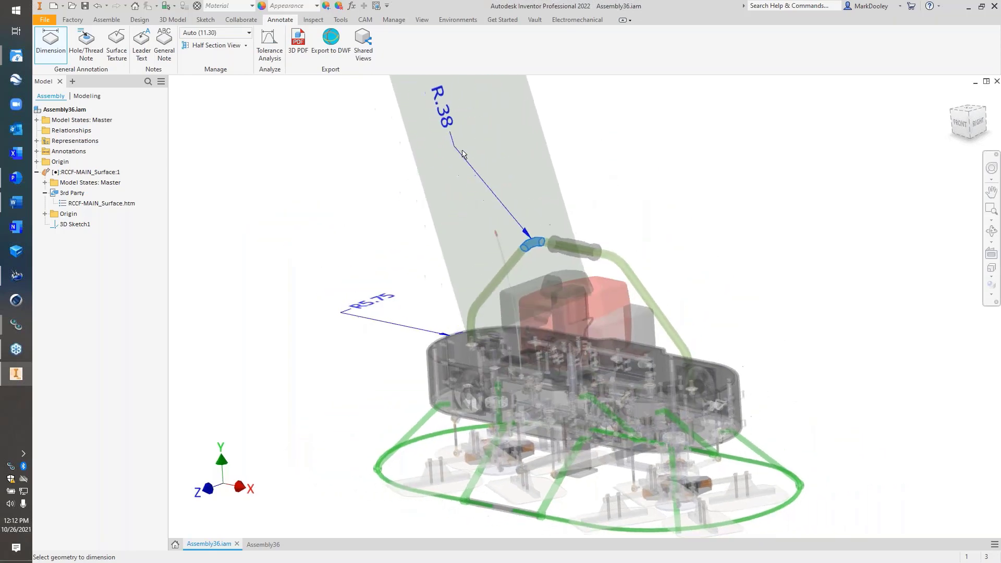
click(475, 157)
click(422, 173)
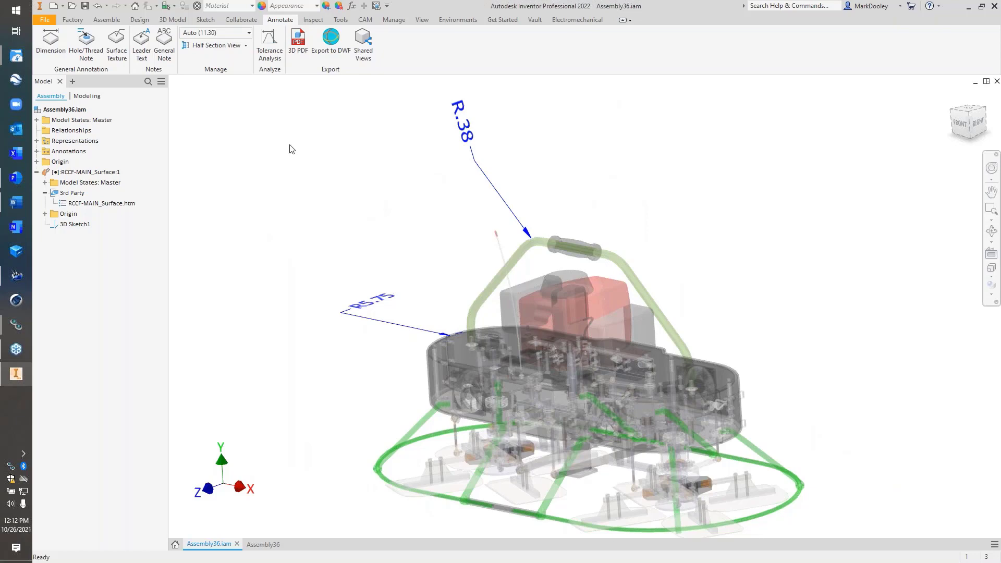
Create a new assembly and open honey.STEP from the Test_01 folder as an imported CAD file
click(52, 8)
double_click(473, 225)
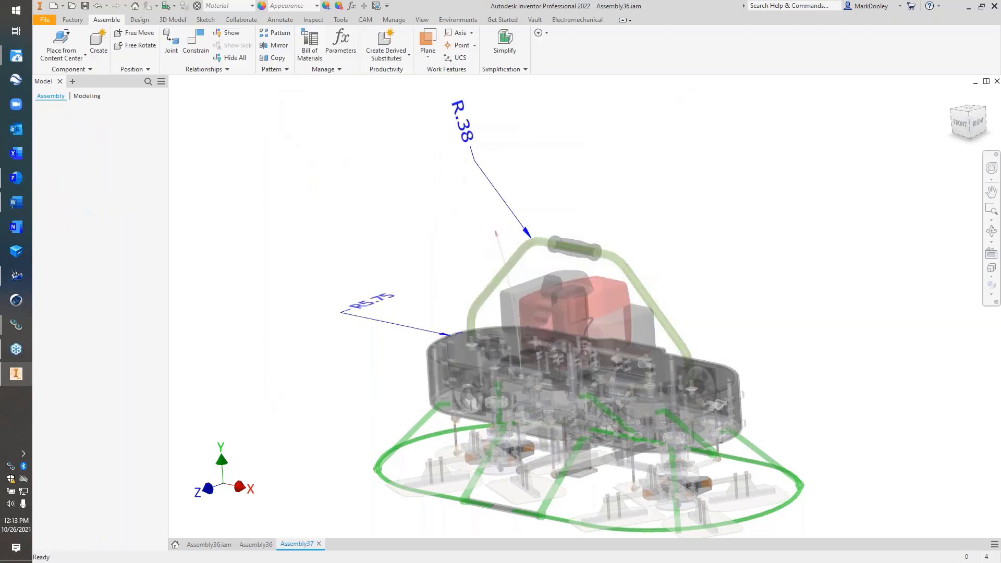
click(67, 59)
click(82, 137)
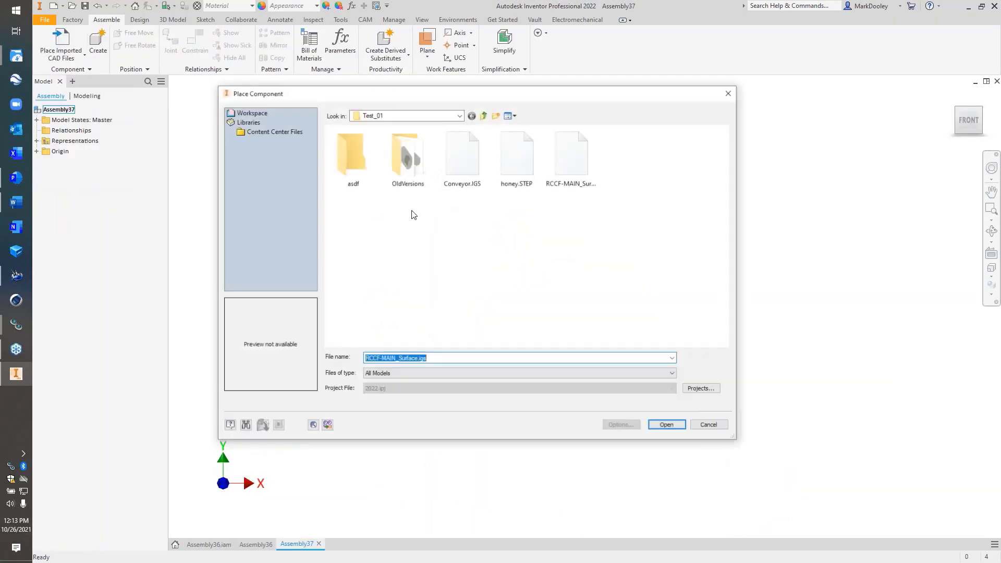
click(506, 169)
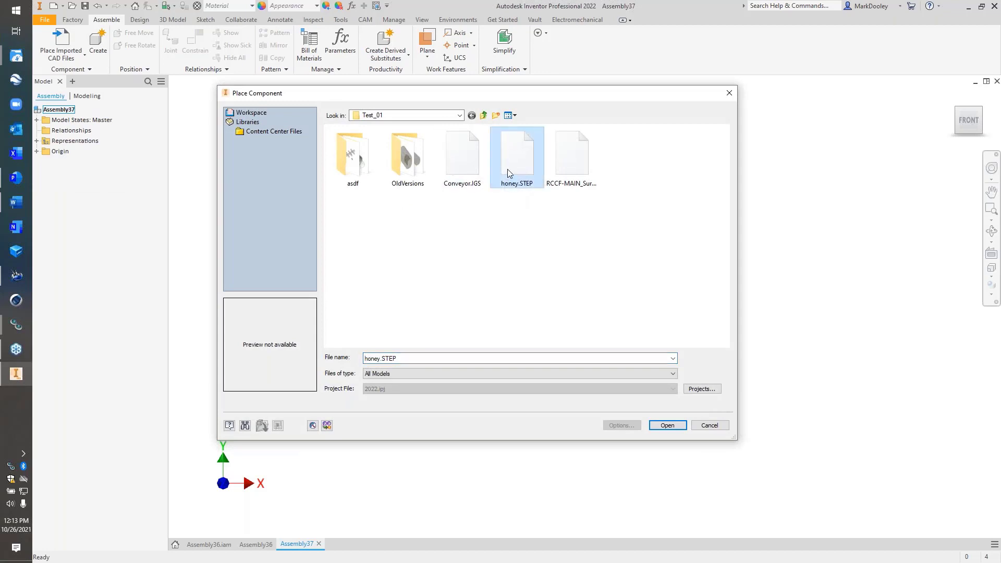
click(672, 426)
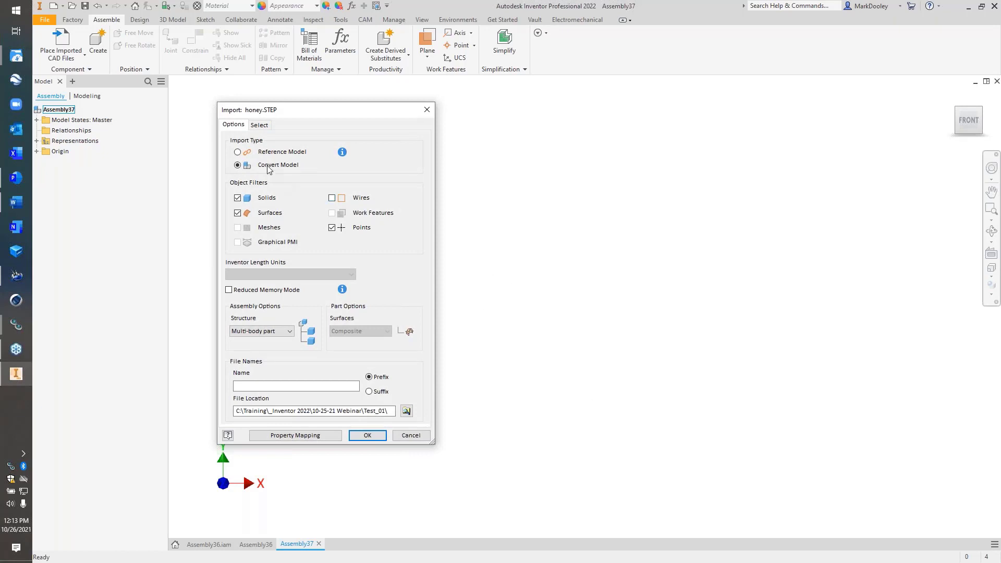
Set the import type to Reference Model and review the STEP property mapping without saving changes
click(237, 152)
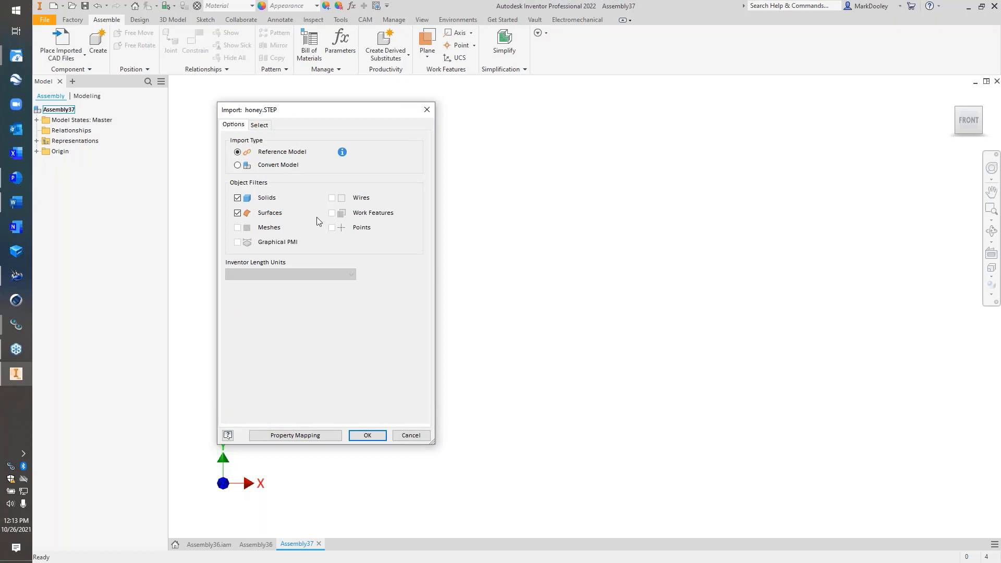
click(321, 437)
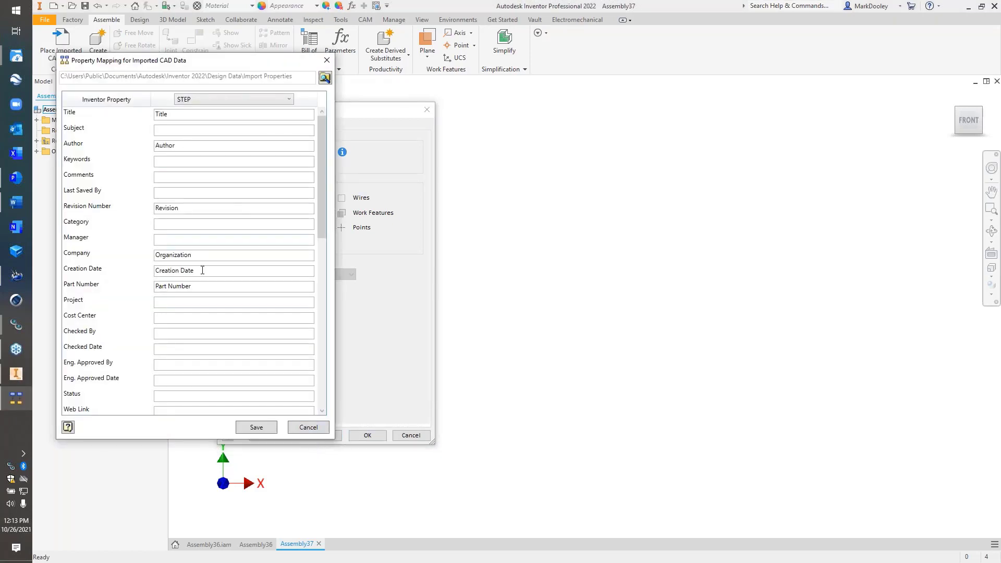
drag(324, 189, 344, 167)
click(308, 427)
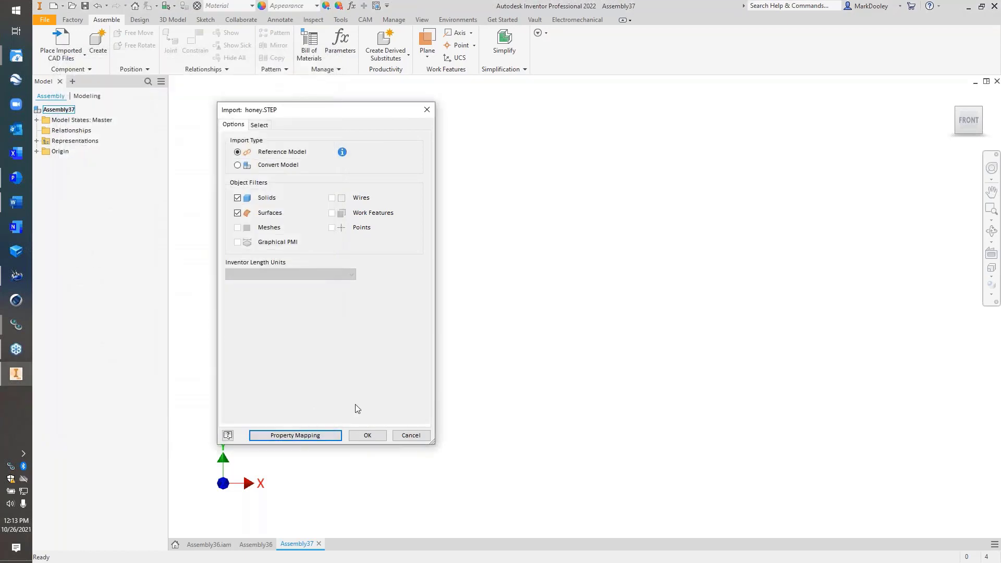
Import honey.STEP as a reference model and place it grounded at the assembly origin
click(367, 435)
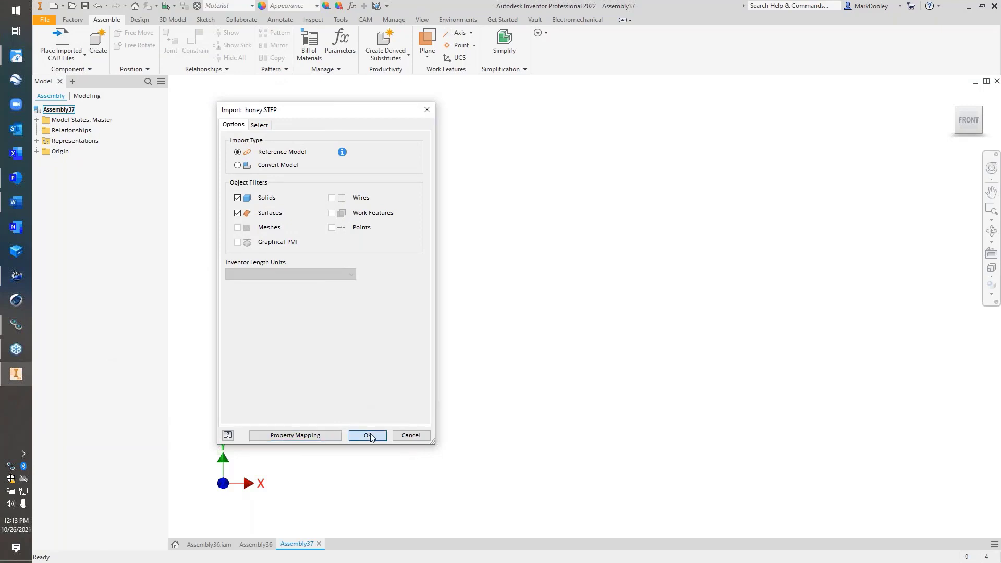
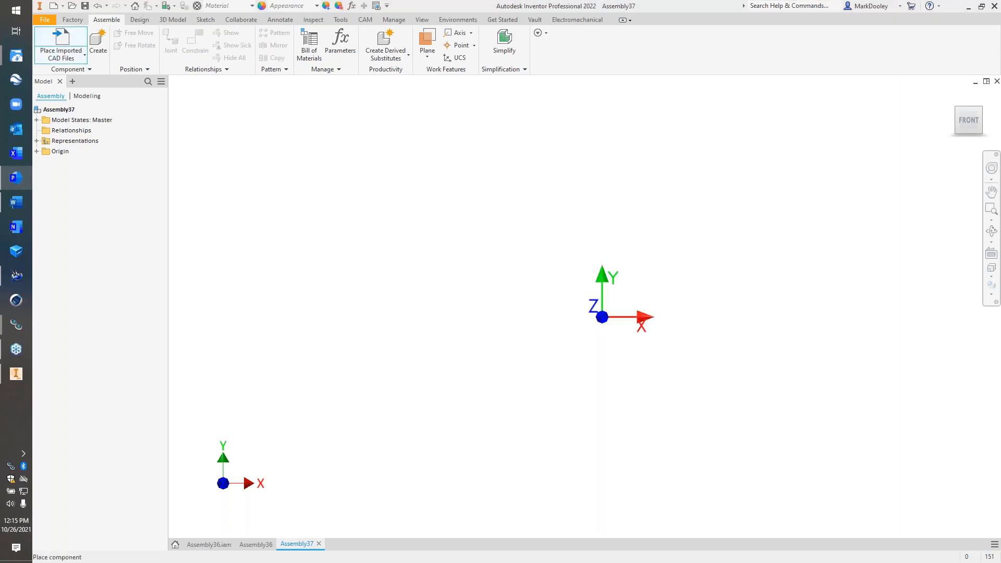
right_click(589, 324)
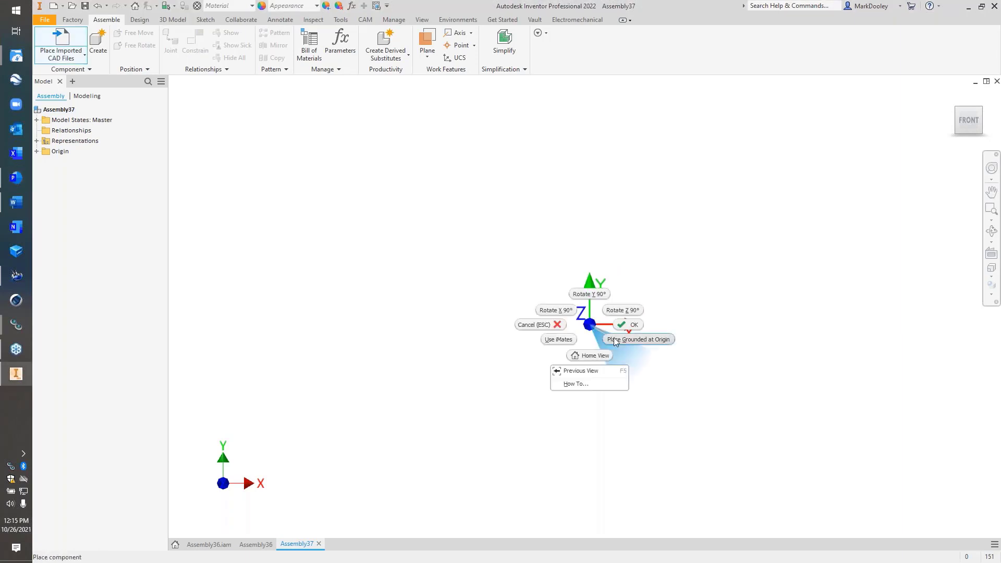
click(637, 339)
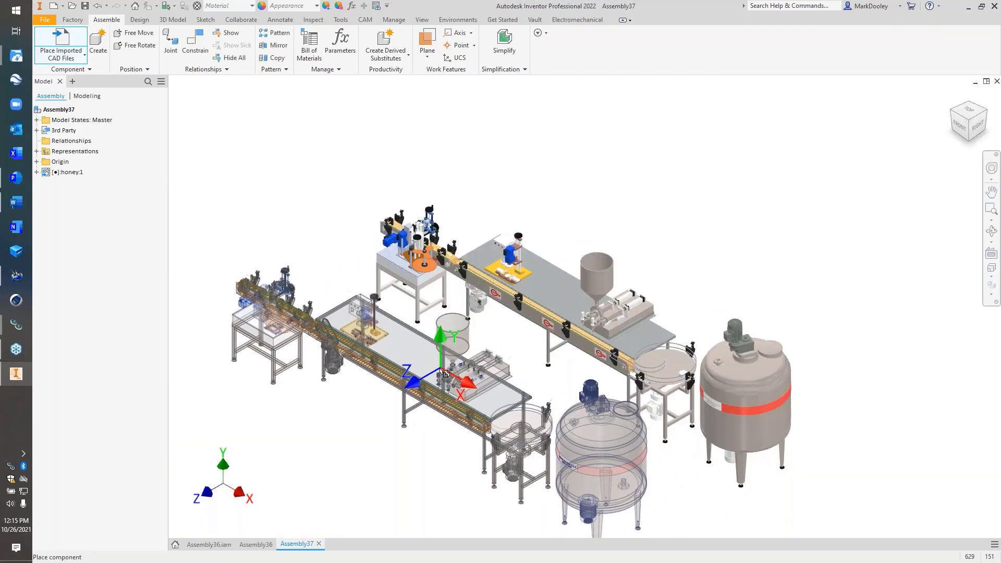
right_click(440, 369)
click(476, 370)
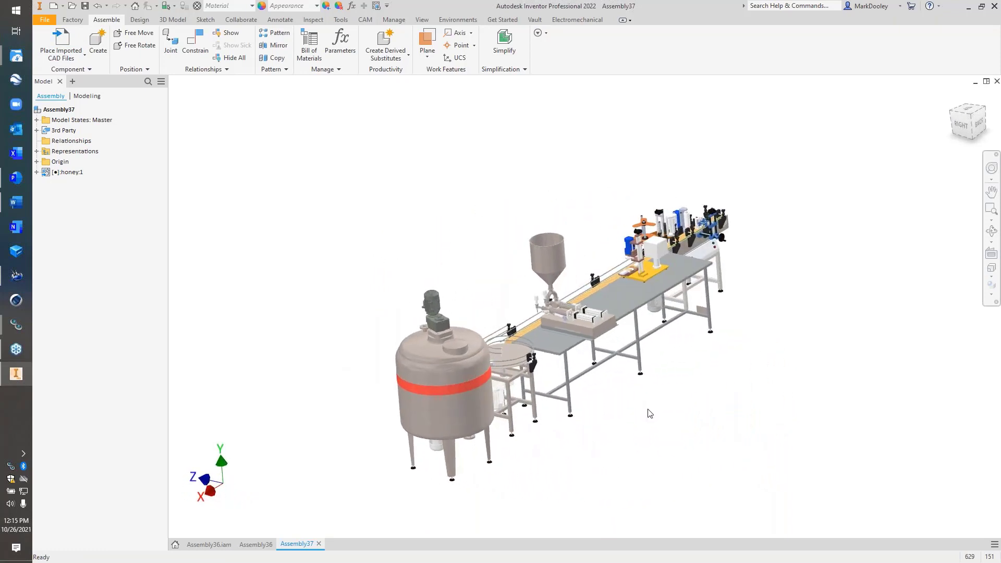
Close the Assembly36.iam model and the Assembly36 drawing without saving either one
click(208, 544)
click(236, 544)
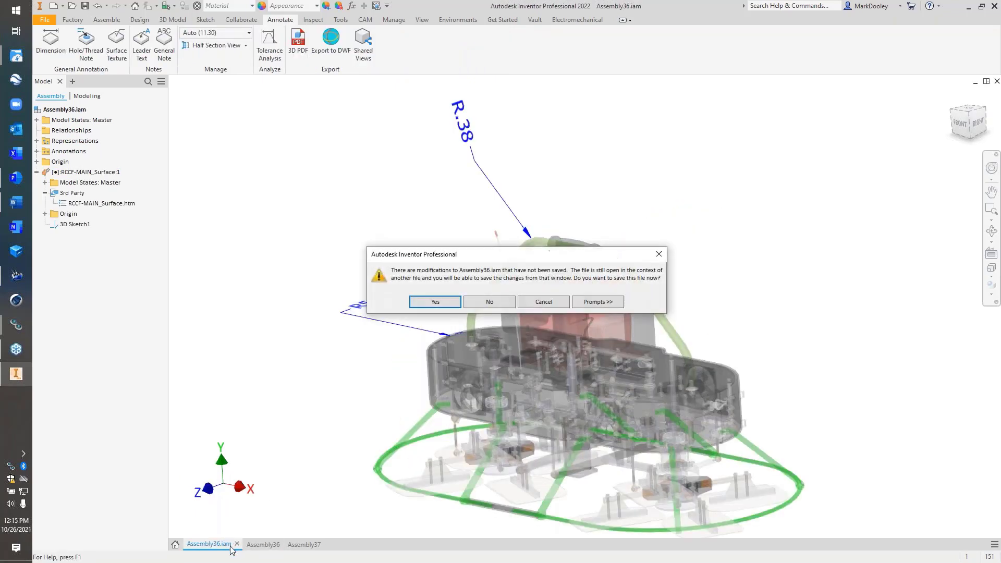
click(490, 302)
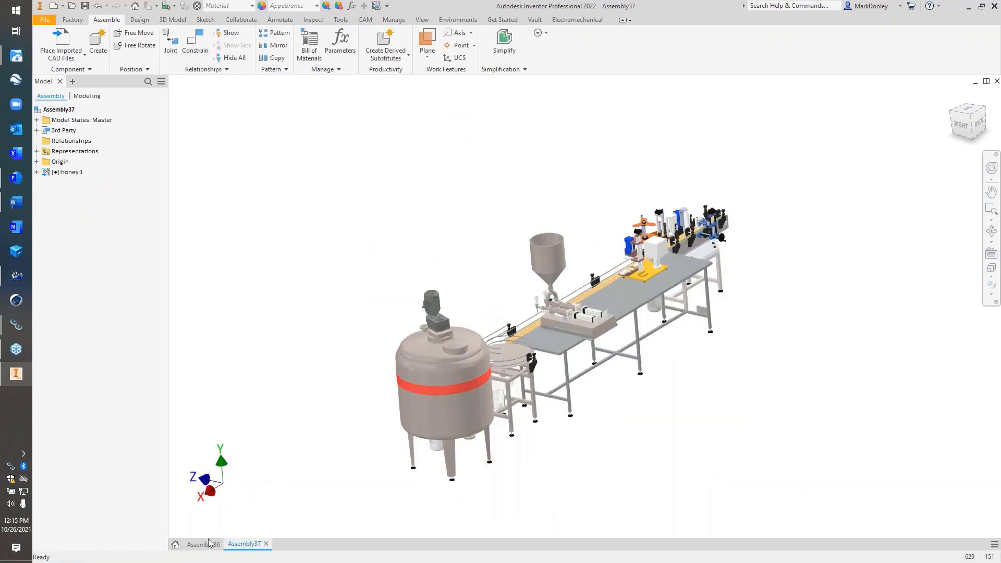
click(225, 544)
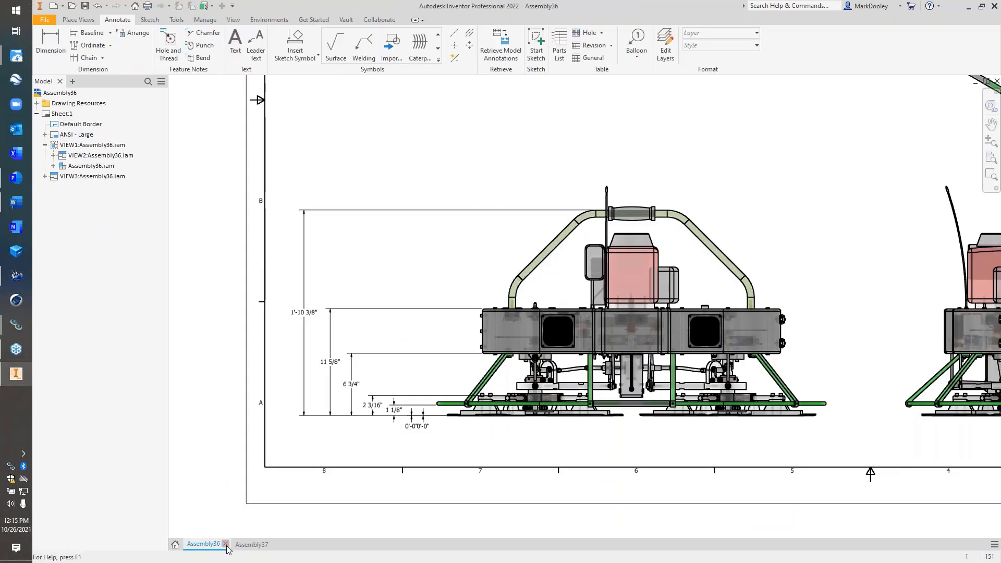
click(488, 298)
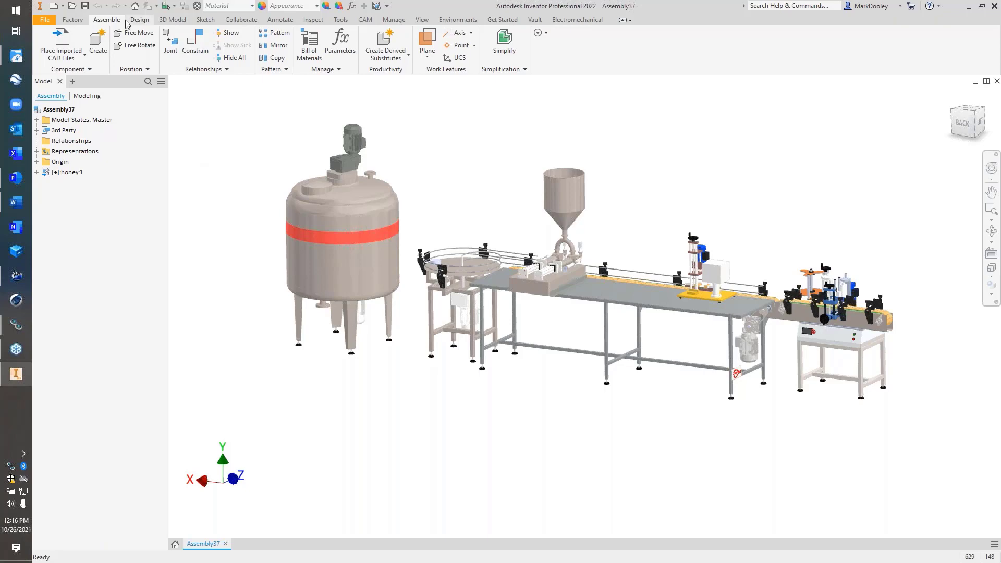
Save the assembly as Assembly37.iam in the asdf folder and create a drawing of it from the ANSI (in).dwg template
click(84, 6)
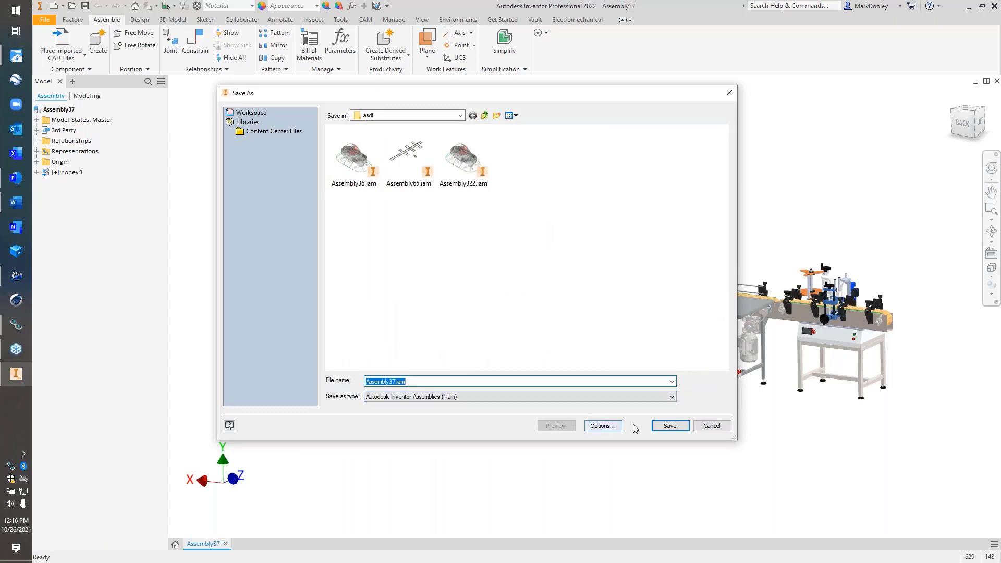
click(669, 426)
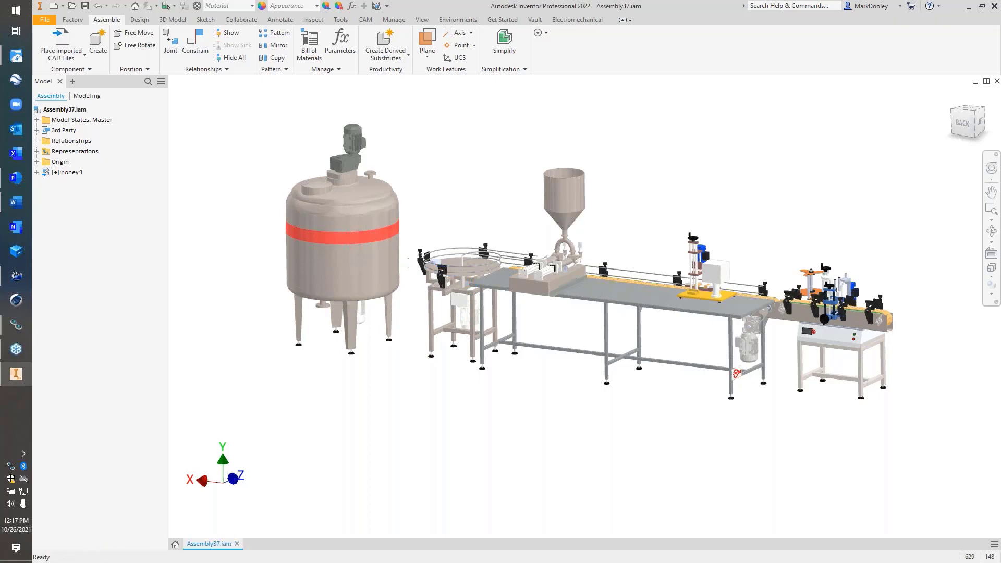
right_click(63, 110)
click(101, 152)
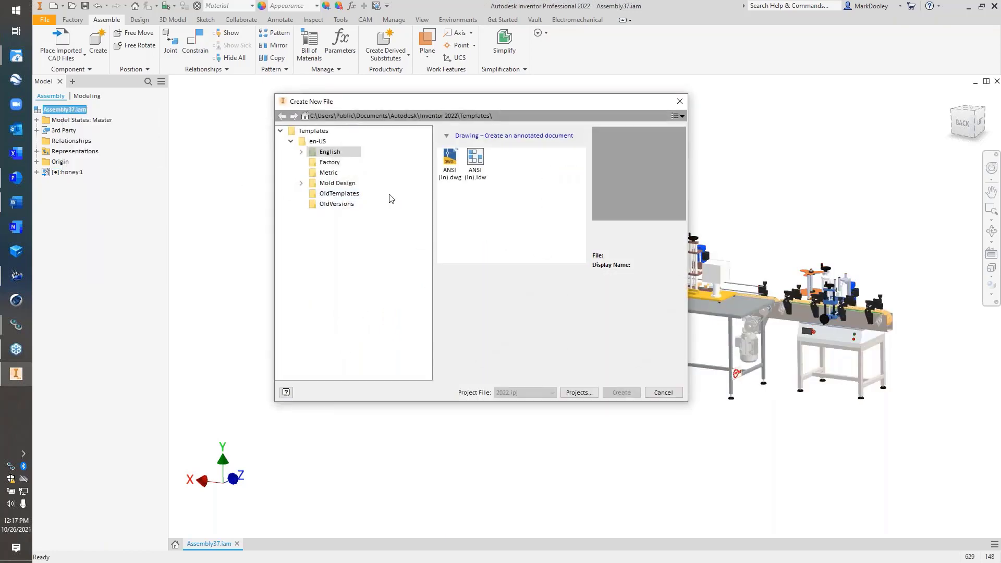
click(449, 163)
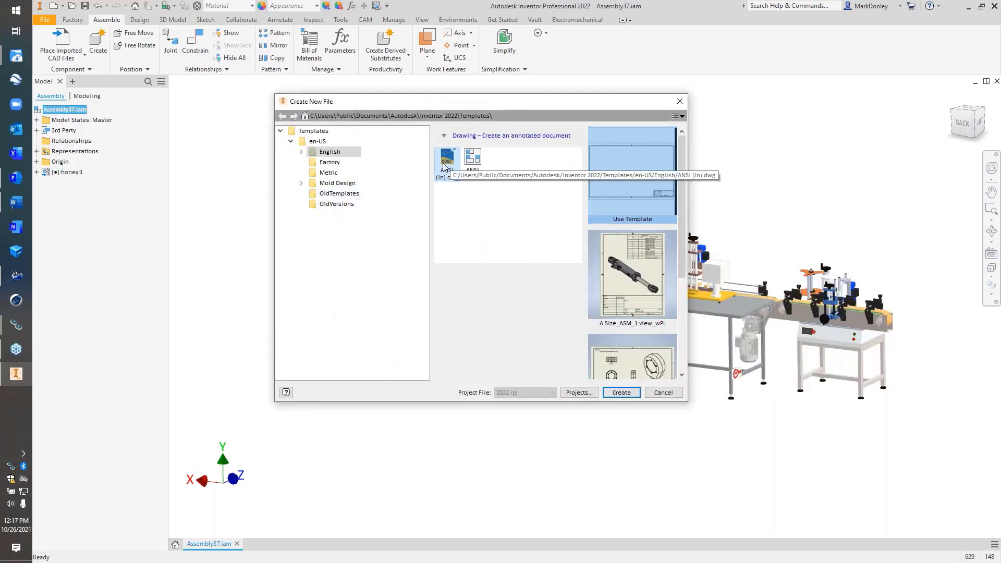
click(626, 394)
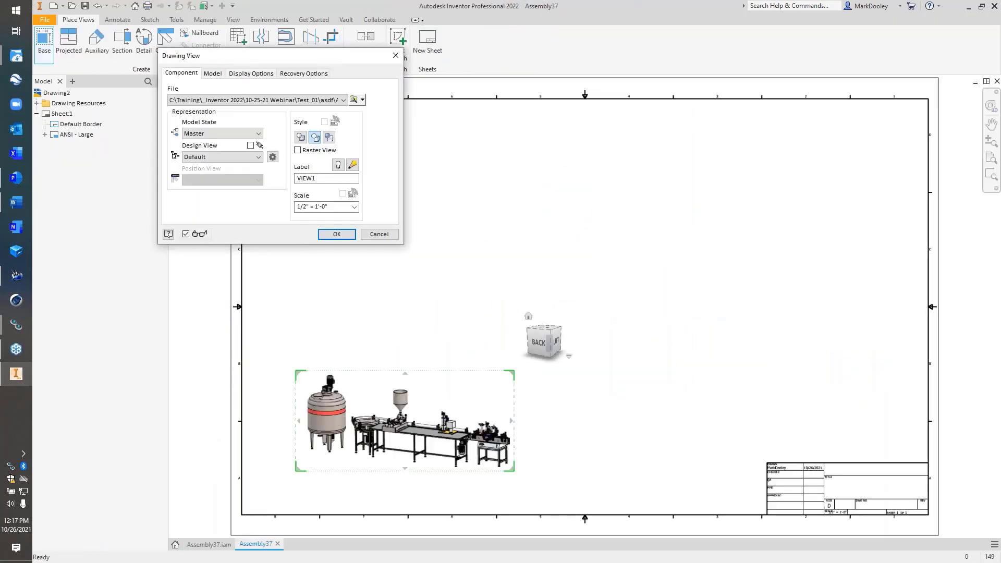
click(539, 342)
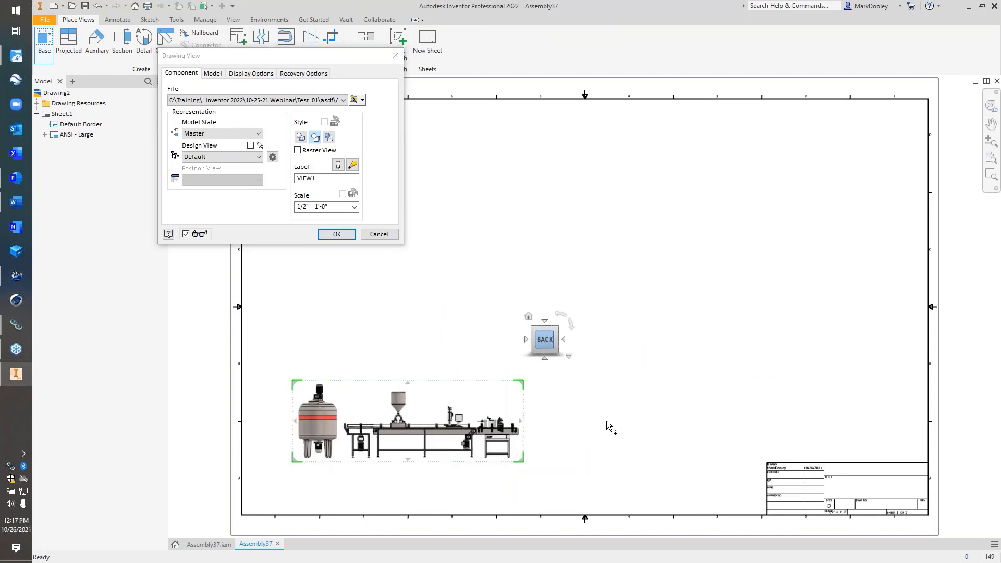
click(643, 423)
click(670, 251)
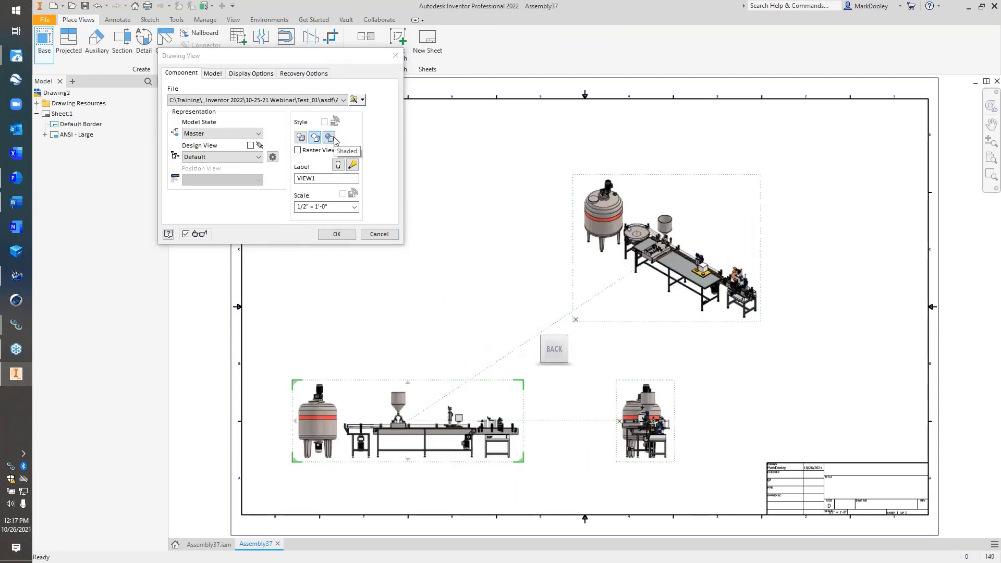
click(314, 73)
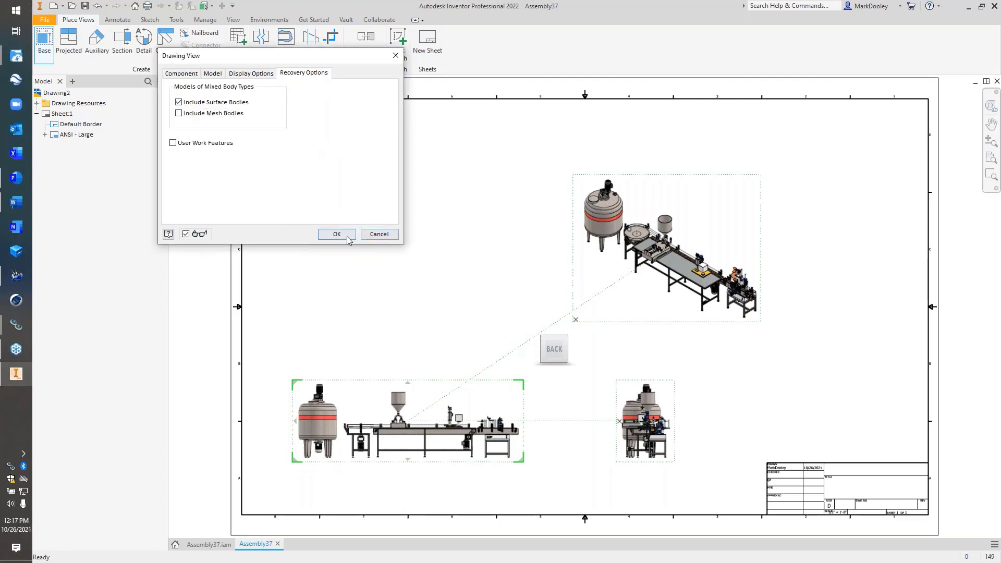
click(378, 235)
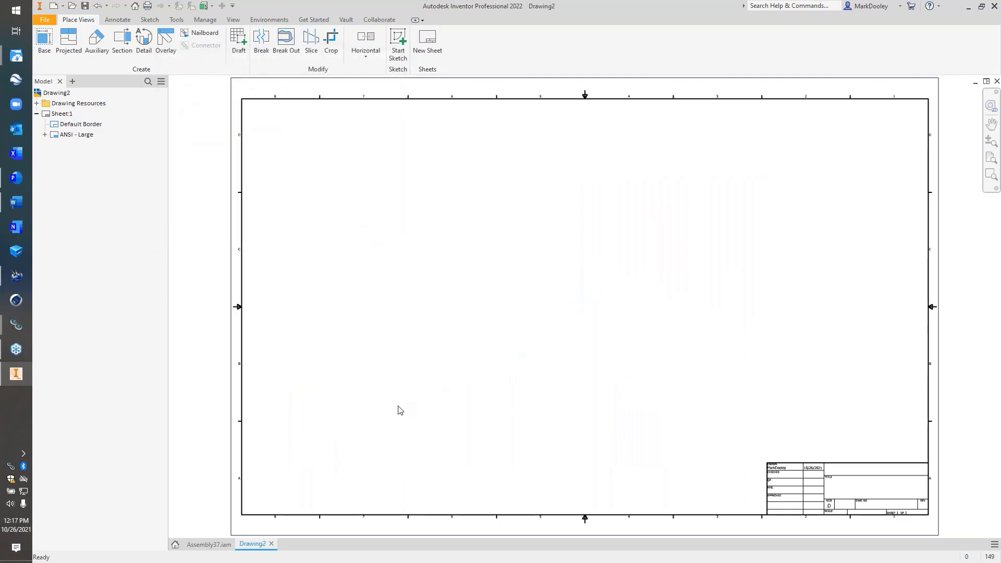
Place a front base view of Assembly37.iam at 1/2" = 1'-0" with projected side and isometric views
right_click(399, 407)
click(407, 377)
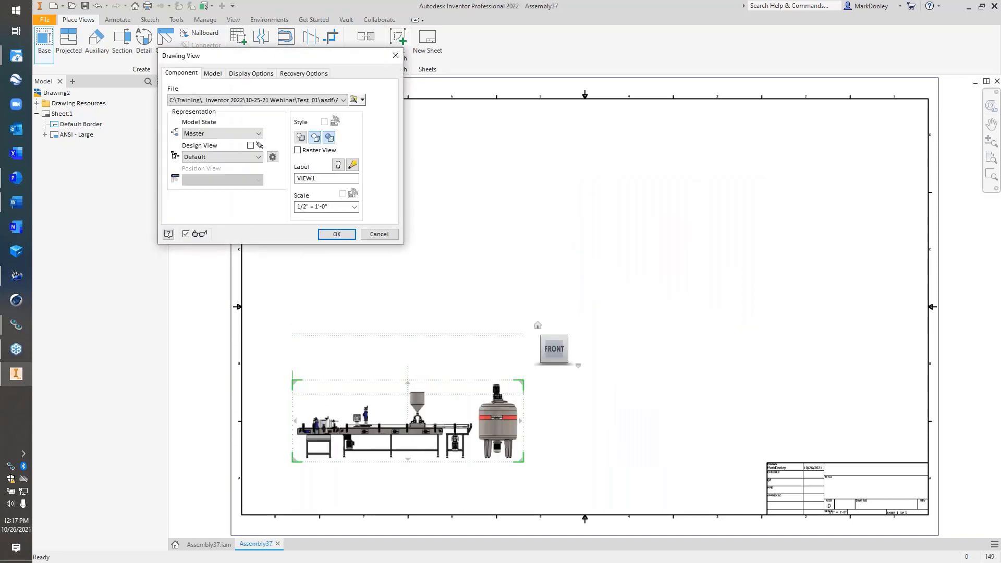
click(649, 420)
click(658, 256)
click(336, 234)
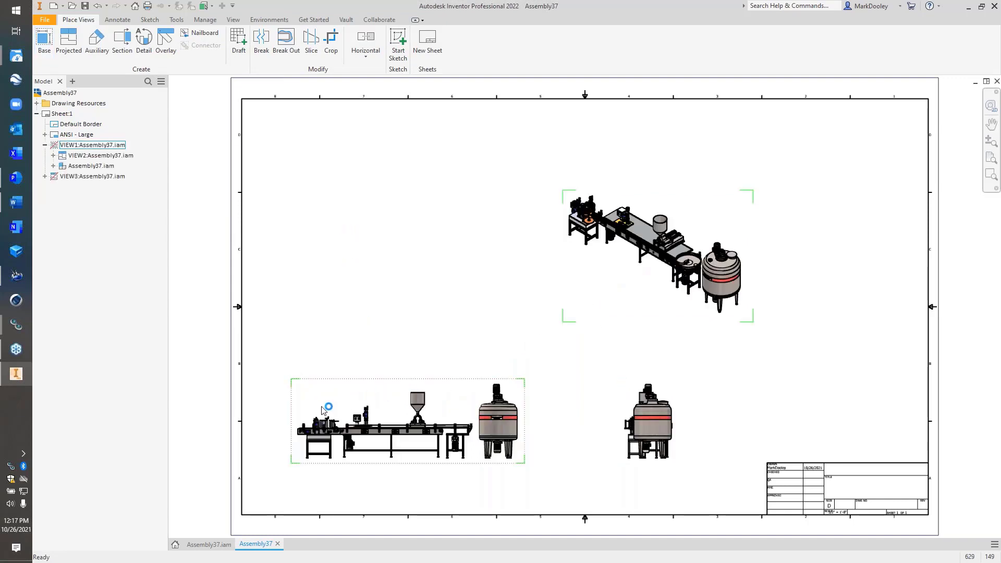
Turn off shading for the front base view so it uses a plain line style
scroll(325, 417, up, 5)
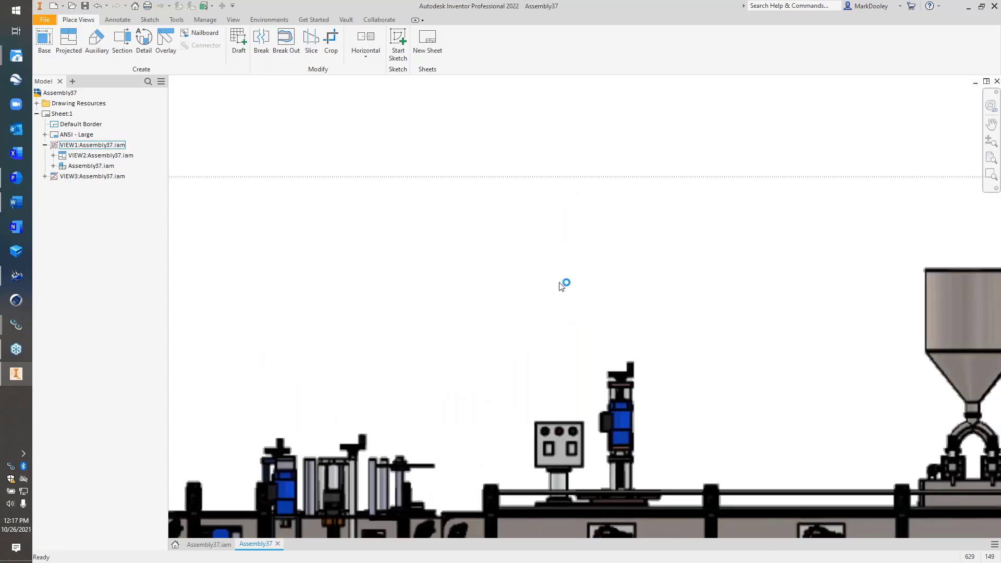
middle_drag(561, 285, 627, 126)
scroll(627, 126, down, 1)
scroll(286, 522, up, 3)
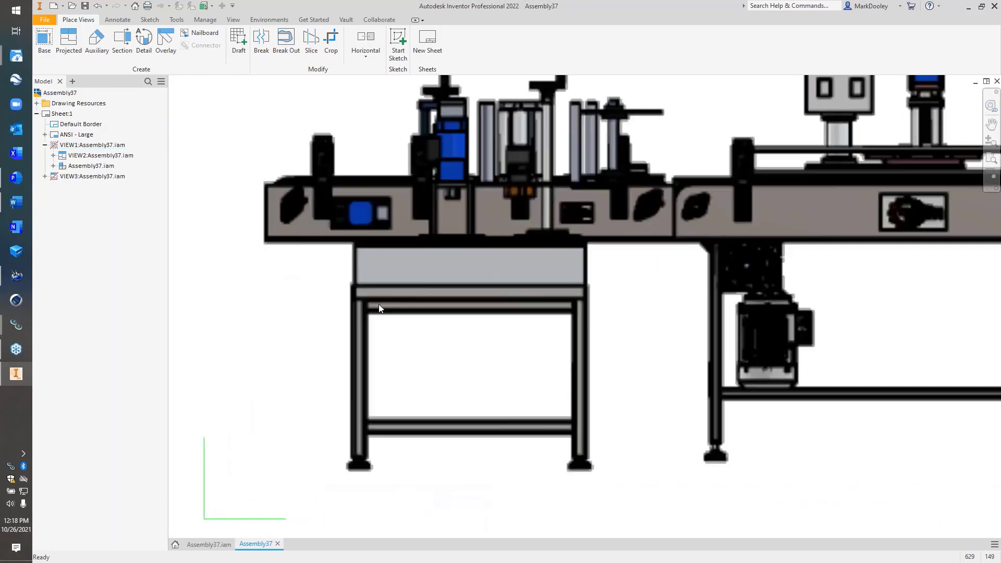
scroll(259, 319, up, 3)
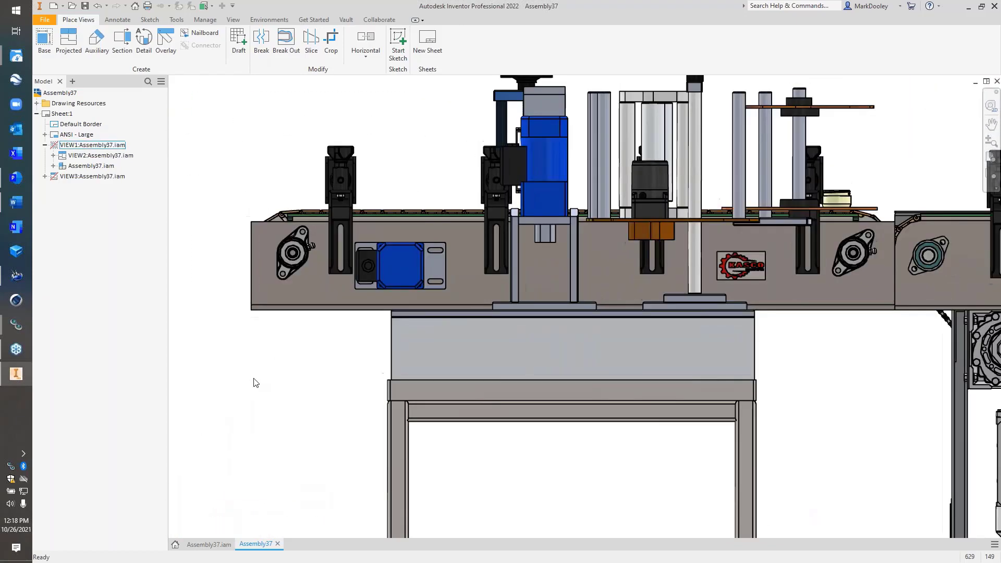
double_click(308, 374)
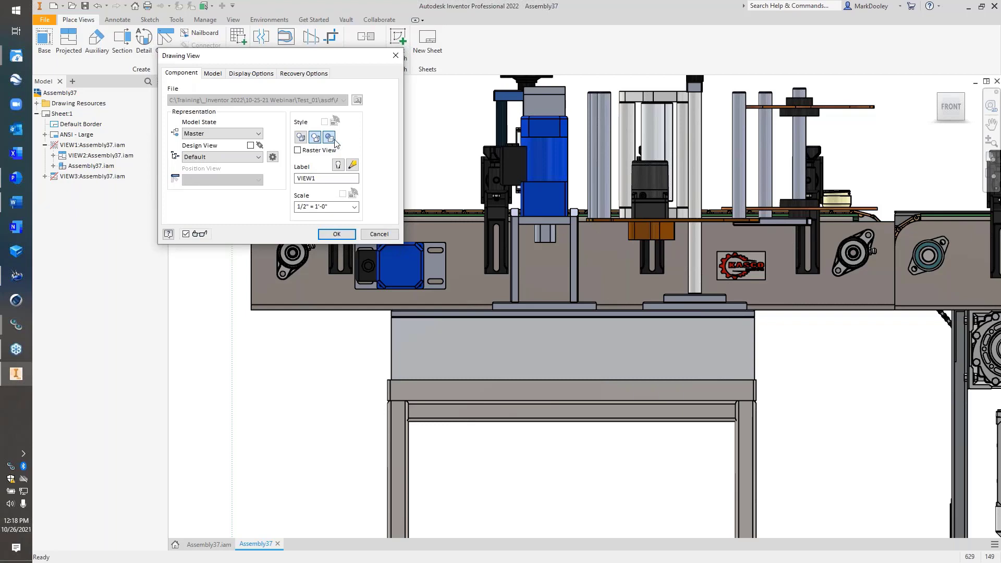
click(336, 235)
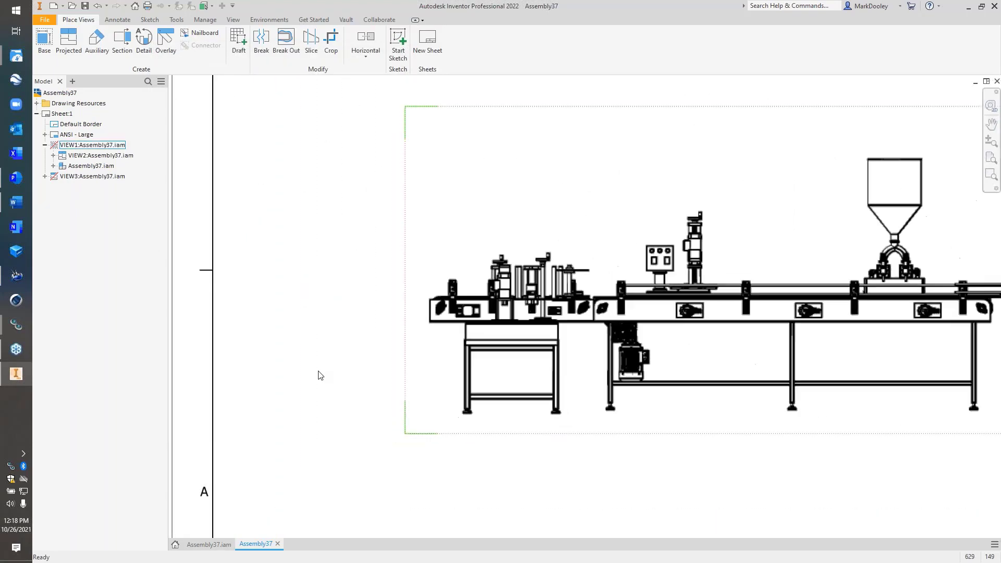
Add baseline dimensions below the front view from the conveyor's left end to the small stand's legs and the long table's three legs
click(117, 19)
click(93, 33)
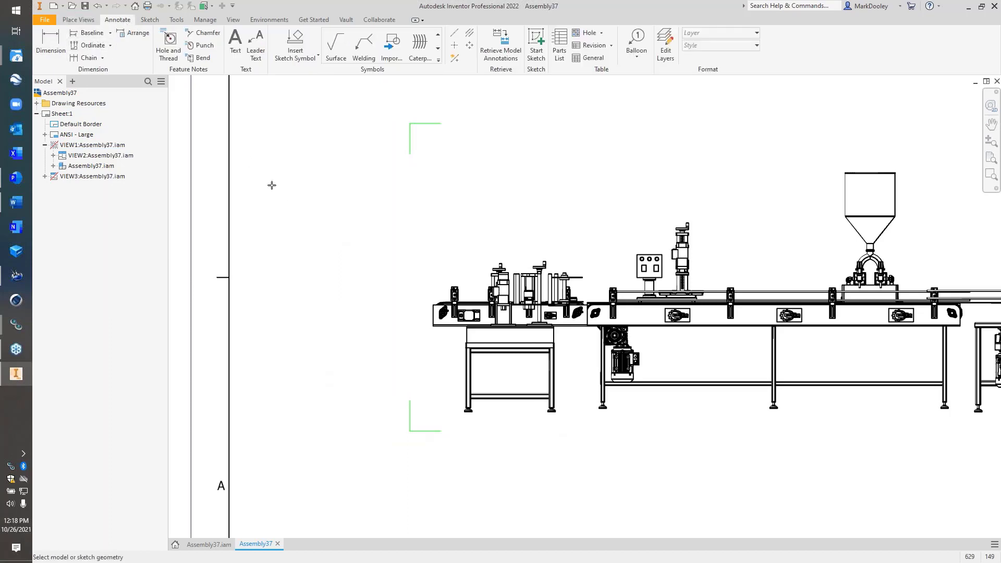
click(466, 373)
click(554, 384)
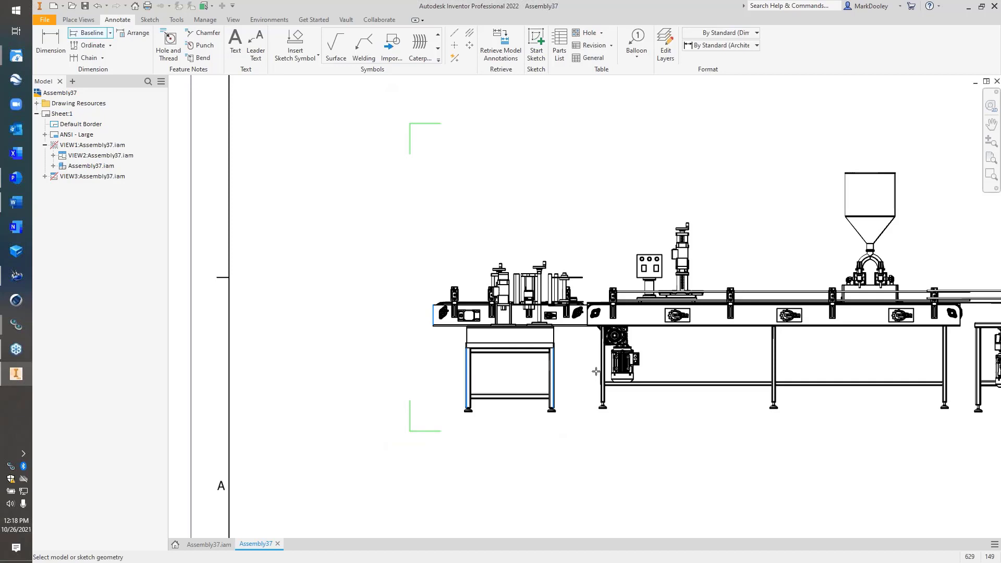
click(602, 365)
click(776, 365)
click(944, 365)
right_click(709, 447)
click(743, 445)
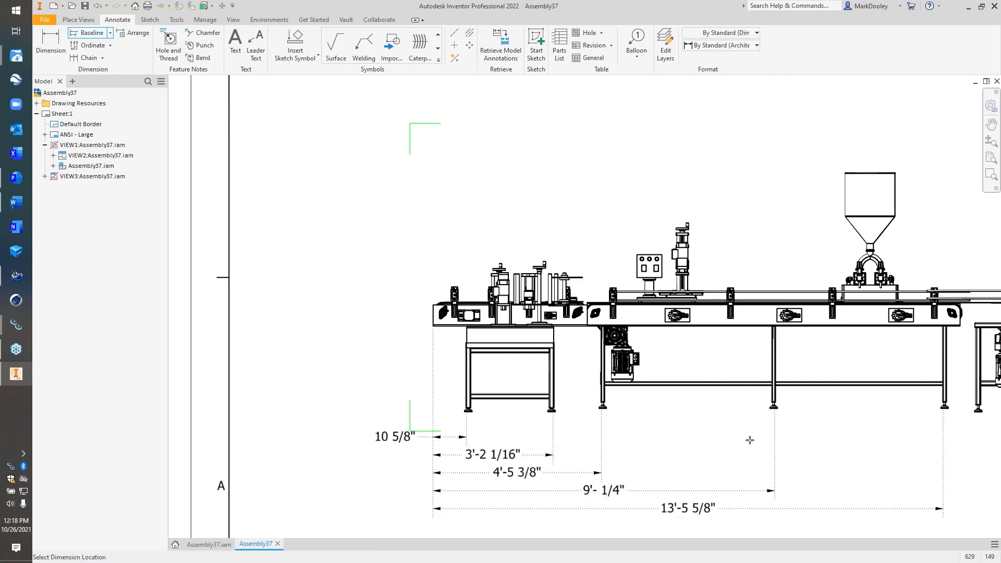
click(689, 444)
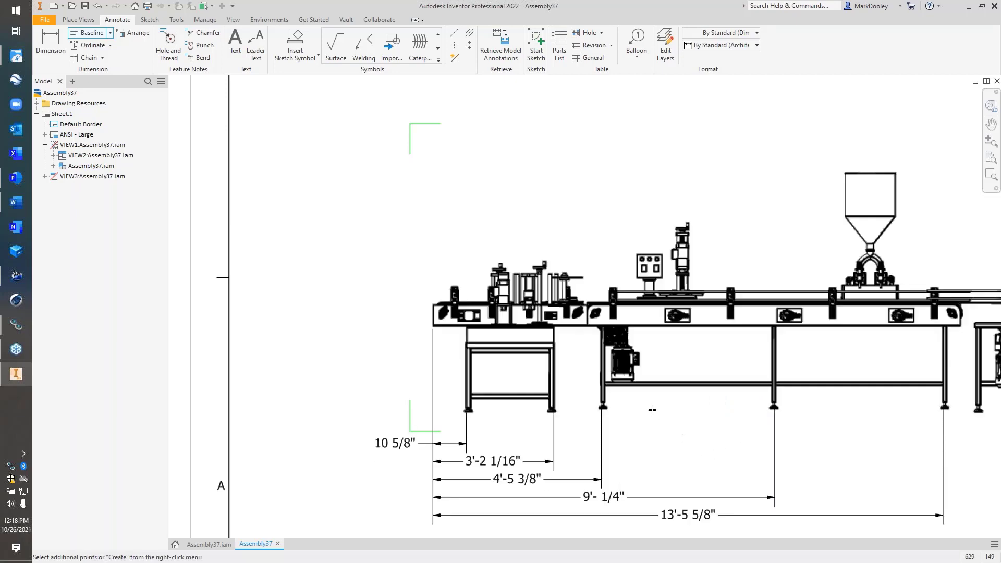
scroll(678, 355, down, 2)
right_click(619, 360)
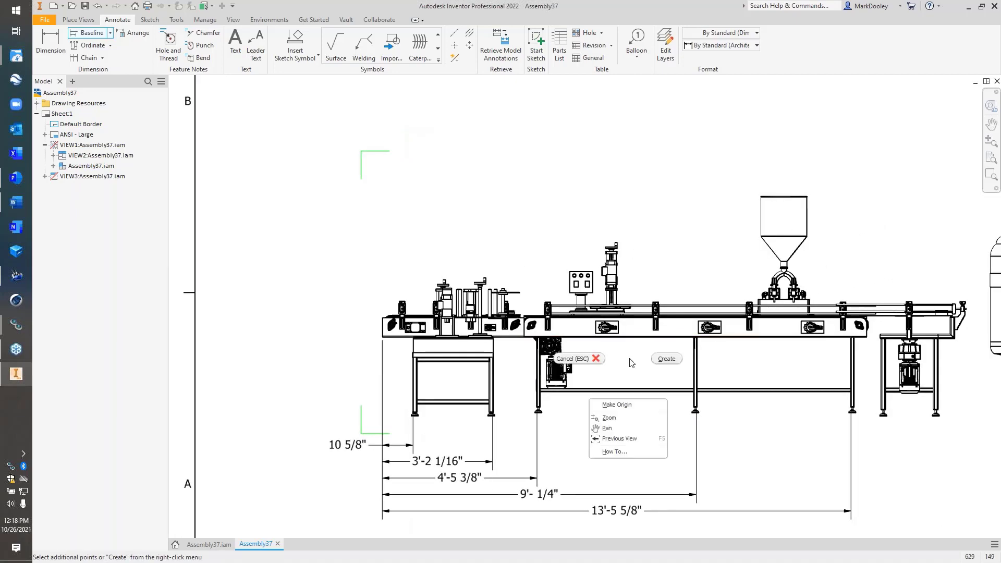
click(665, 359)
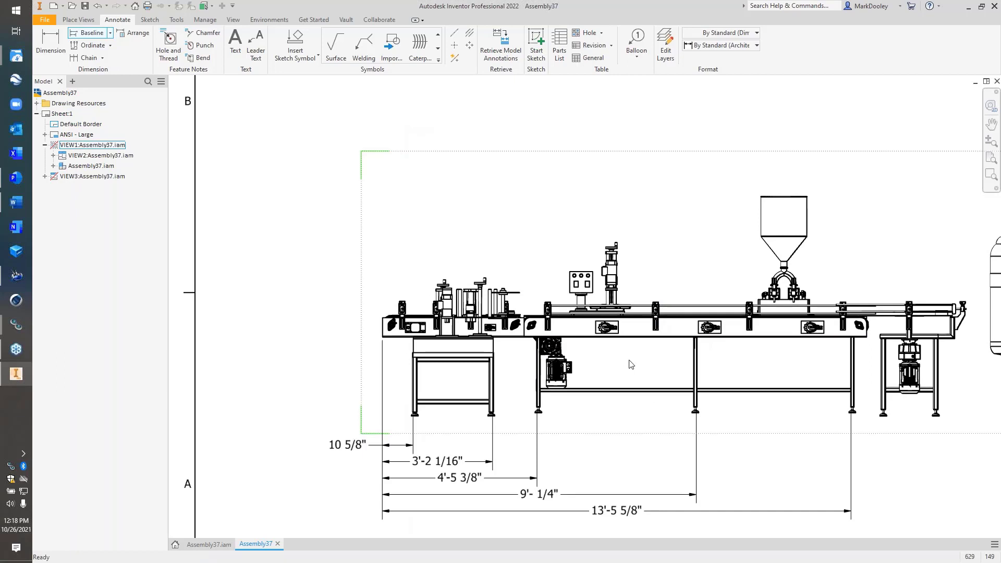
Add vertical chain dimensions beside the hopper from its top edge to the start of its cone and down to the conveyor rail
click(86, 57)
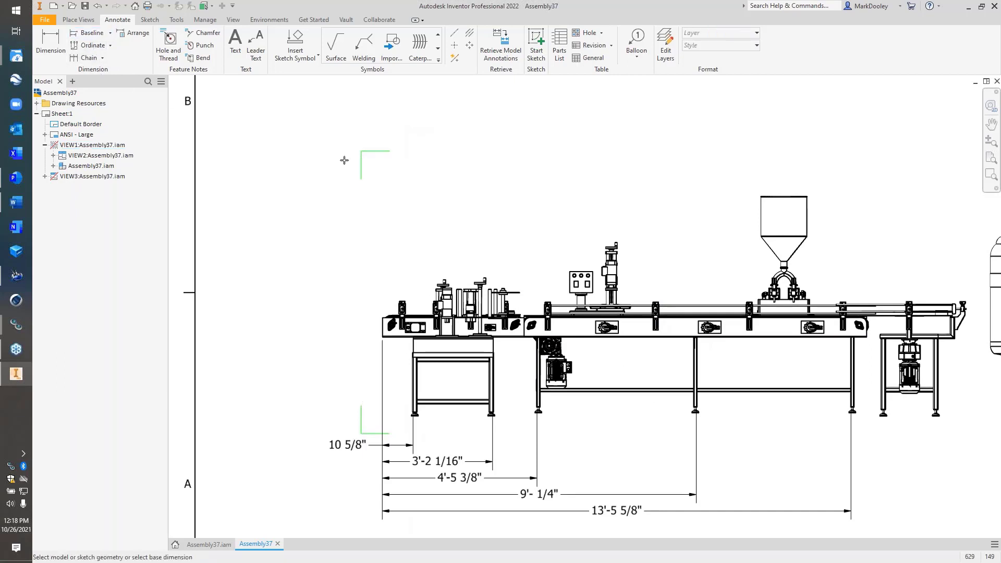
click(795, 197)
click(798, 236)
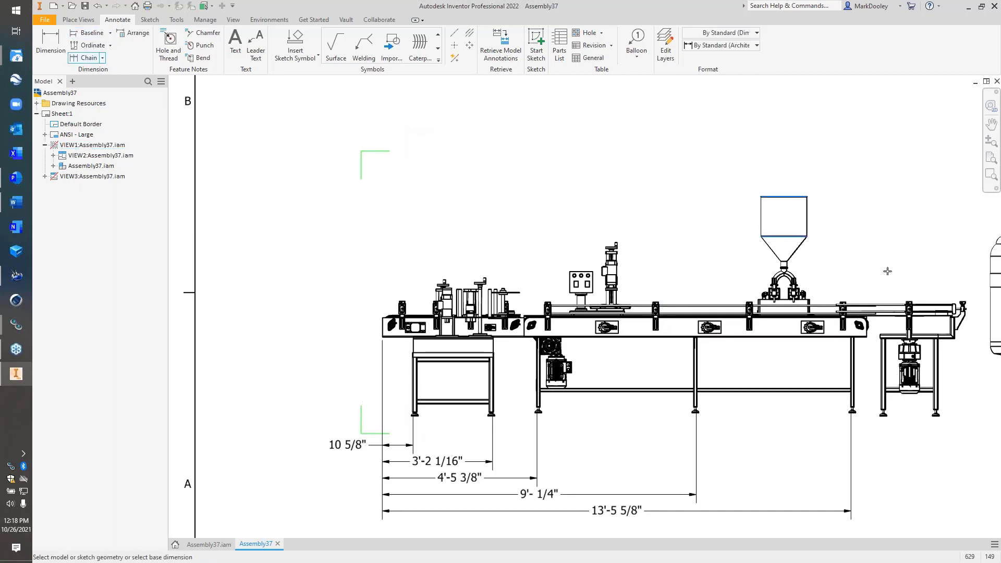
click(890, 305)
right_click(918, 256)
click(946, 256)
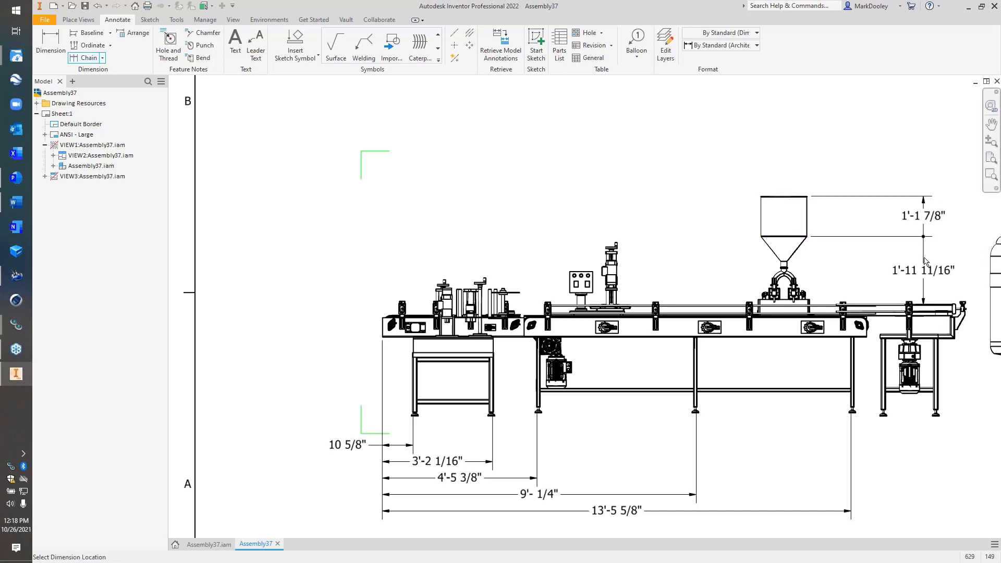
click(924, 257)
right_click(626, 230)
click(667, 230)
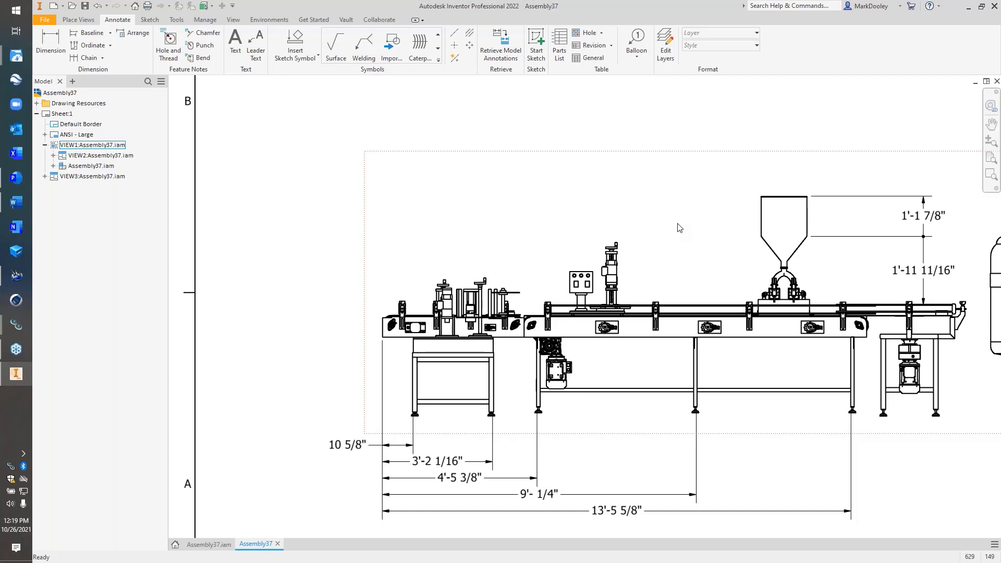
Move the shaded isometric view of the assembly slightly up and to the right on the sheet
scroll(426, 246, down, 3)
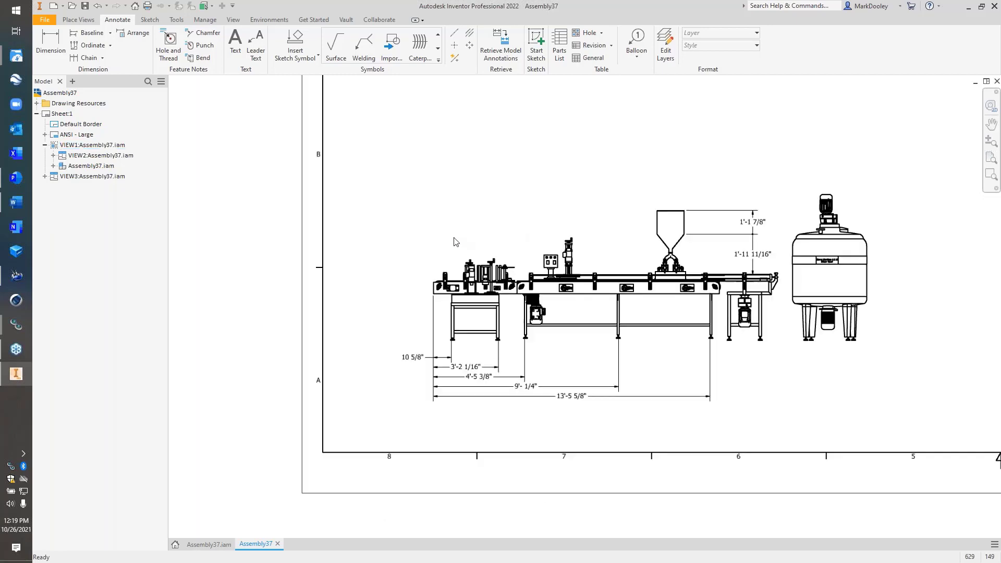
scroll(424, 246, down, 3)
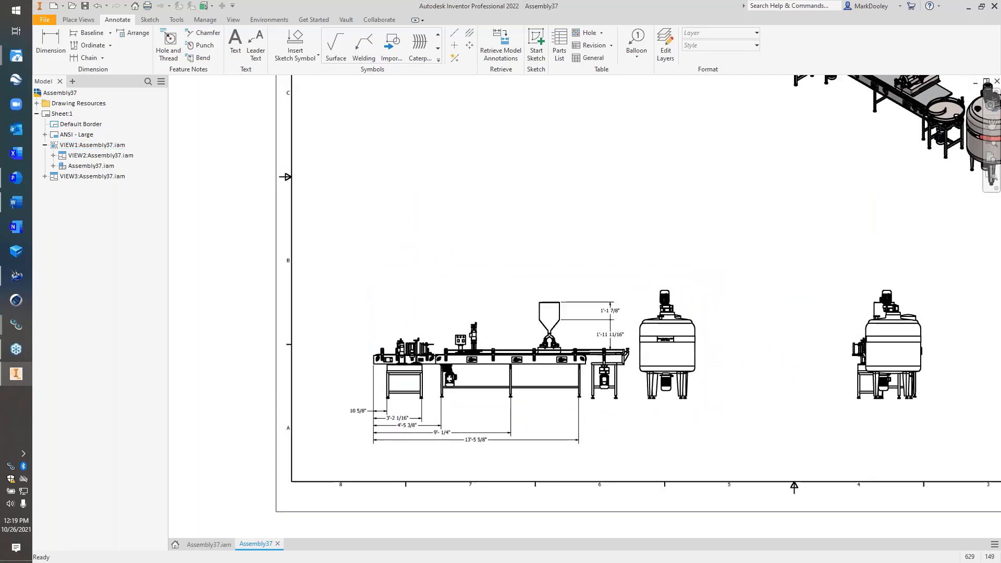
scroll(422, 249, down, 4)
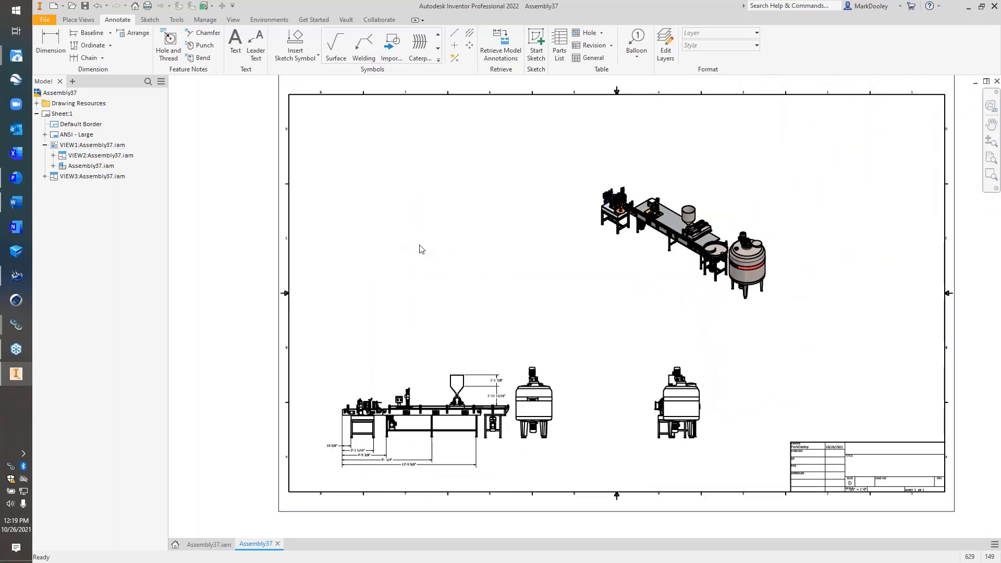
middle_click(420, 246)
middle_click(420, 246)
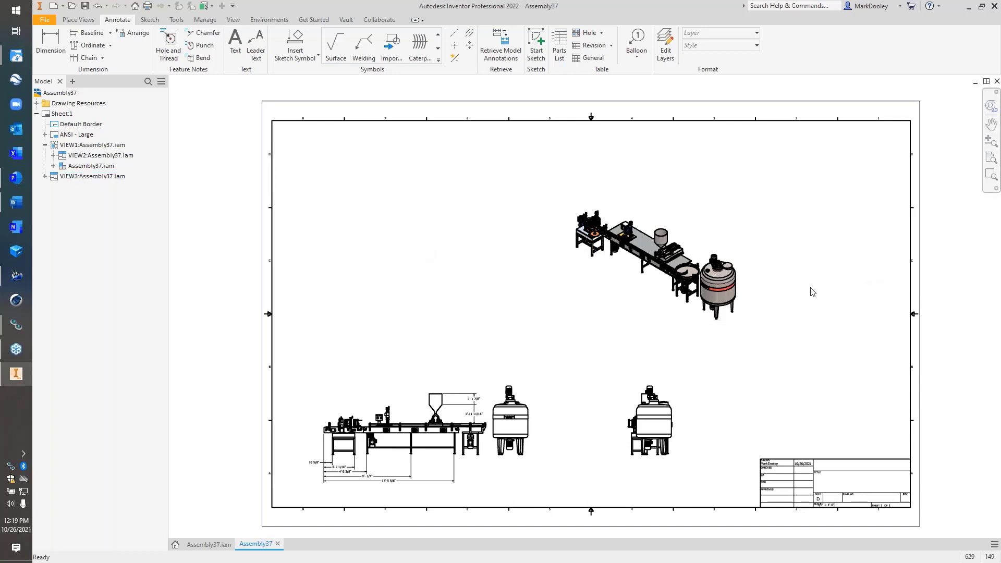
scroll(811, 292, up, 5)
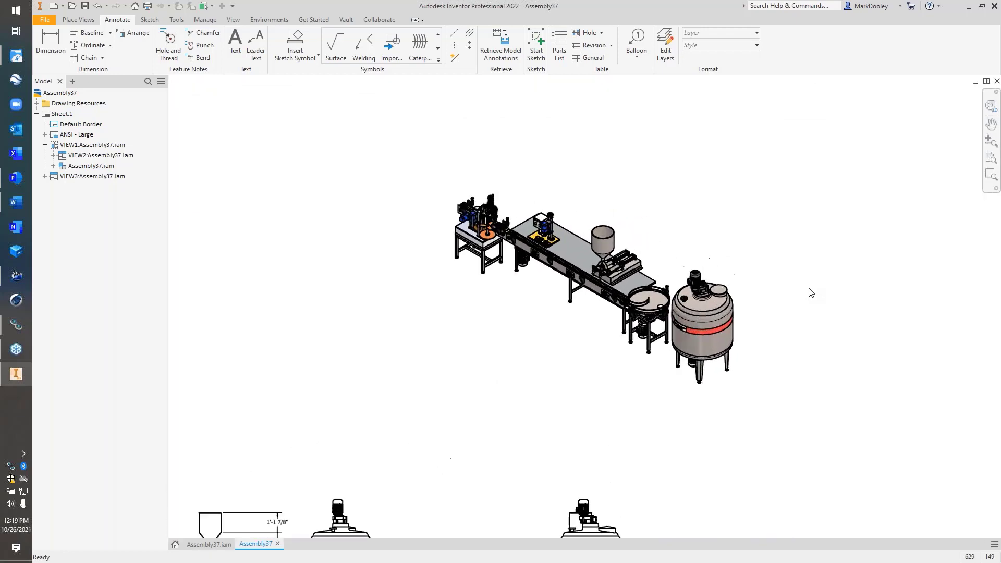
scroll(810, 292, up, 3)
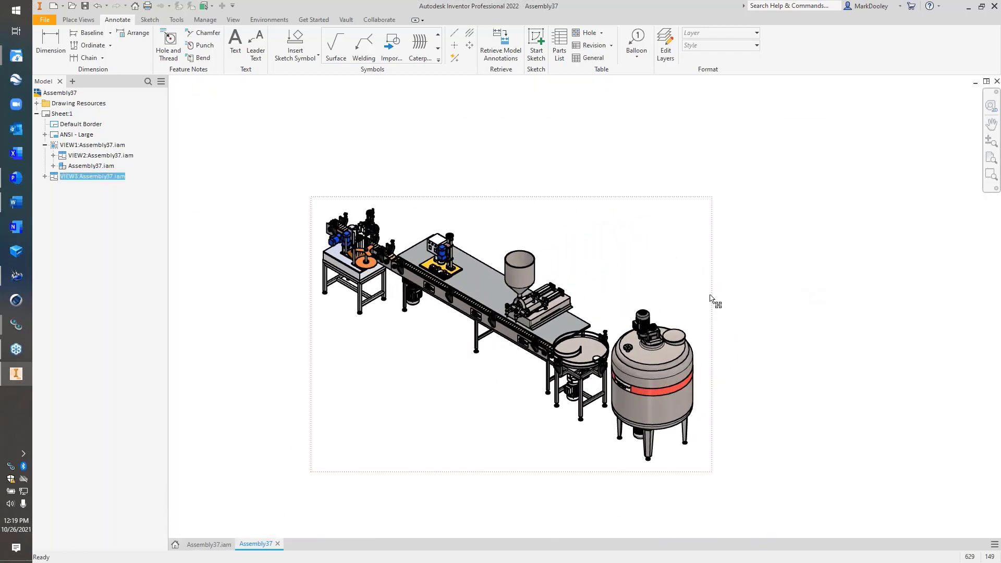
drag(710, 298, 727, 273)
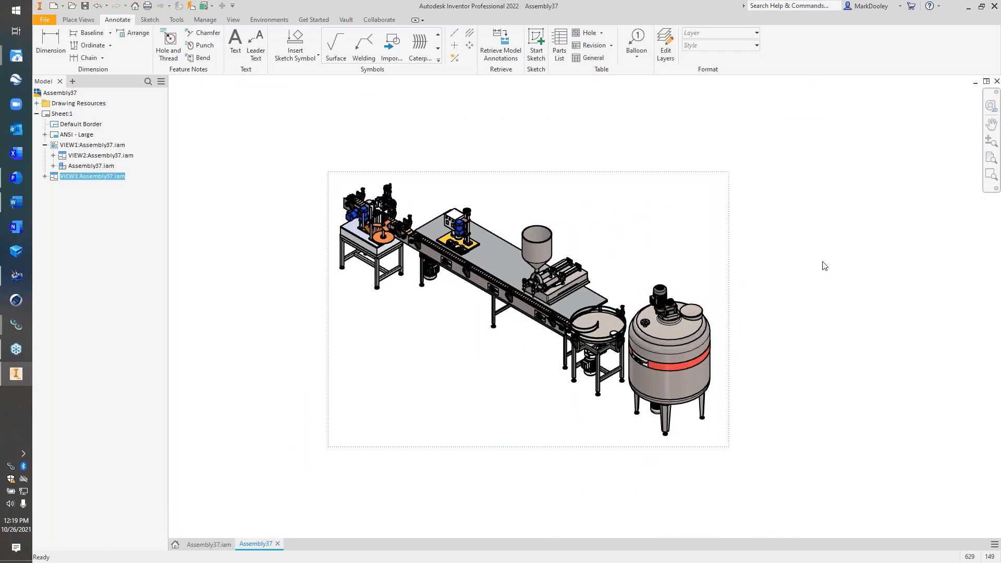